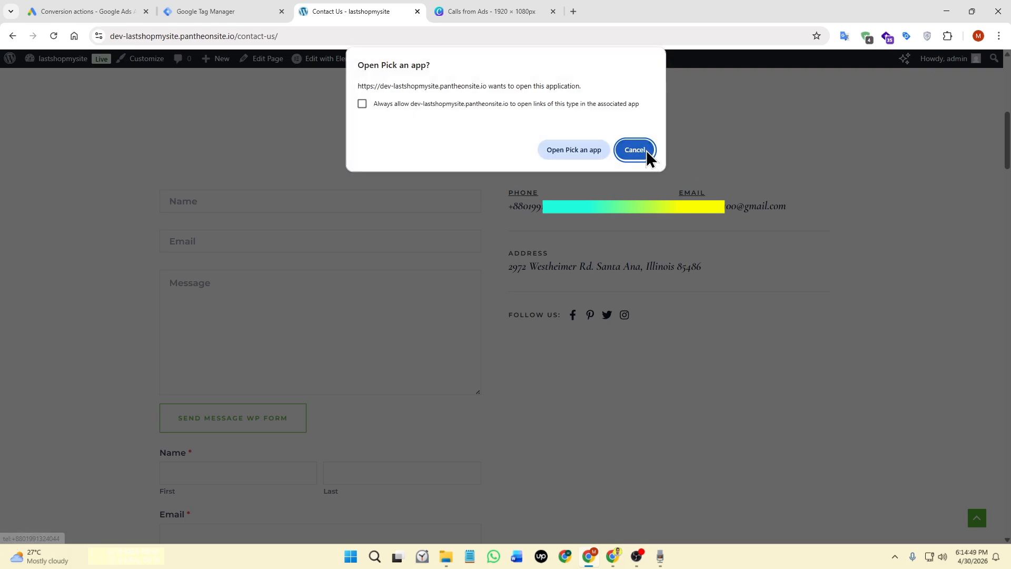
Cancel opening the phone link in an external app
click(645, 150)
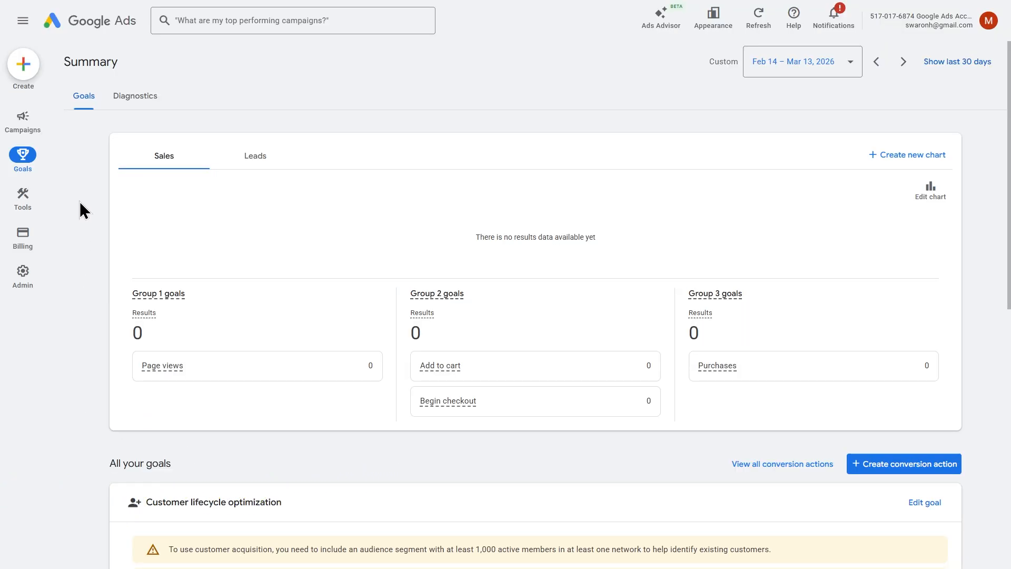
In Google Ads, start a new conversion action in the Phone call lead category
mouse_move(23, 154)
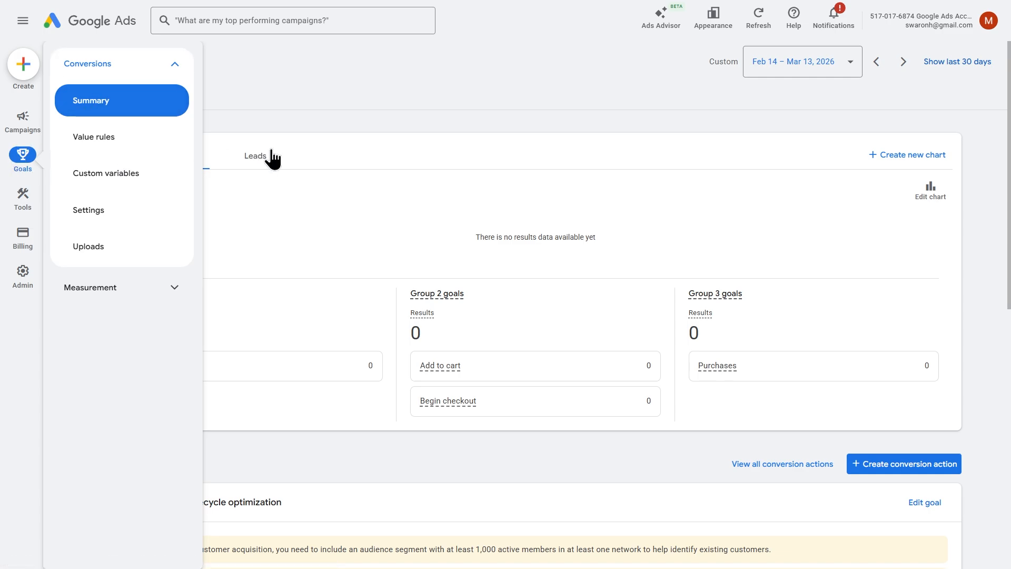
click(913, 467)
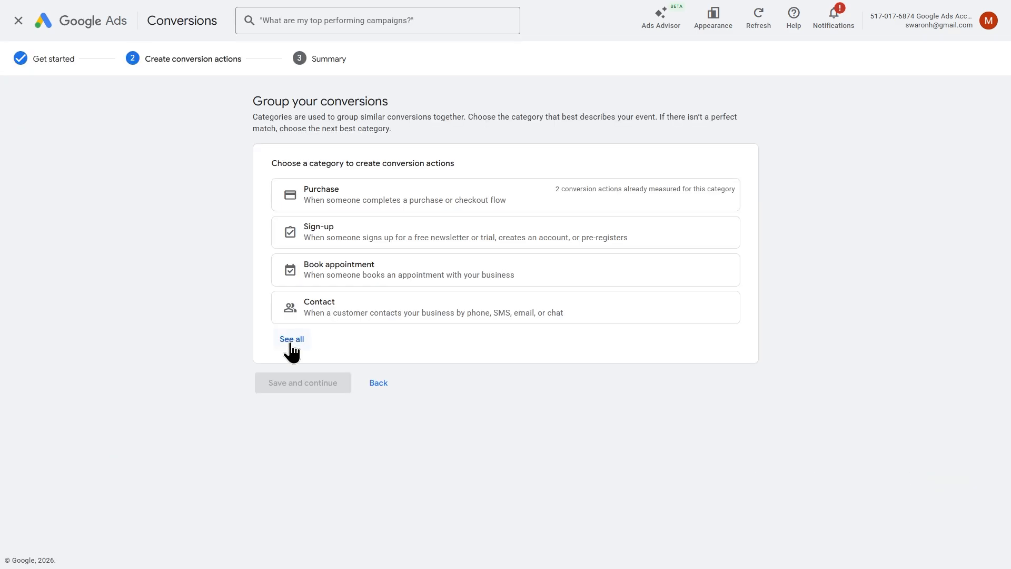
click(288, 340)
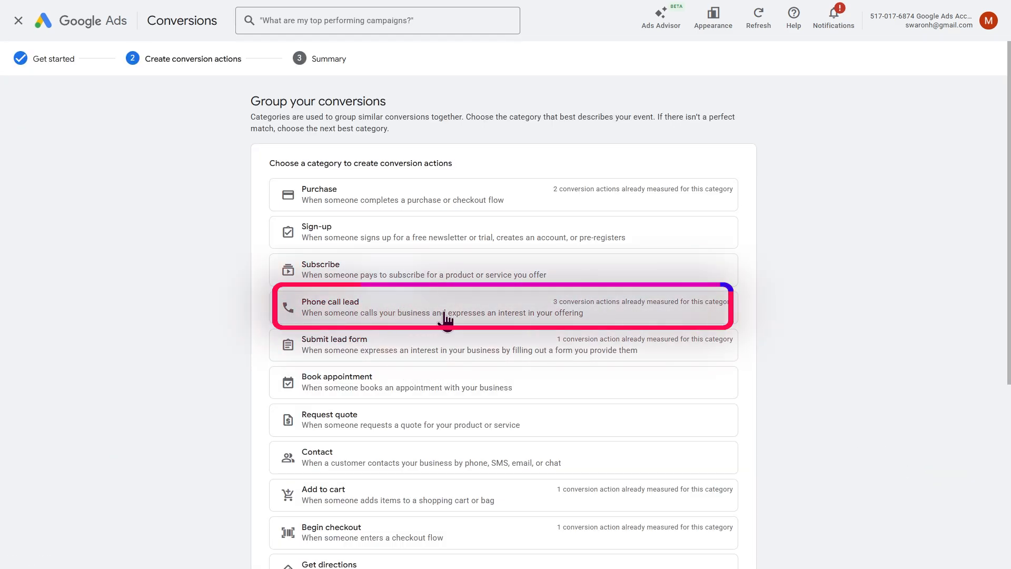
click(674, 313)
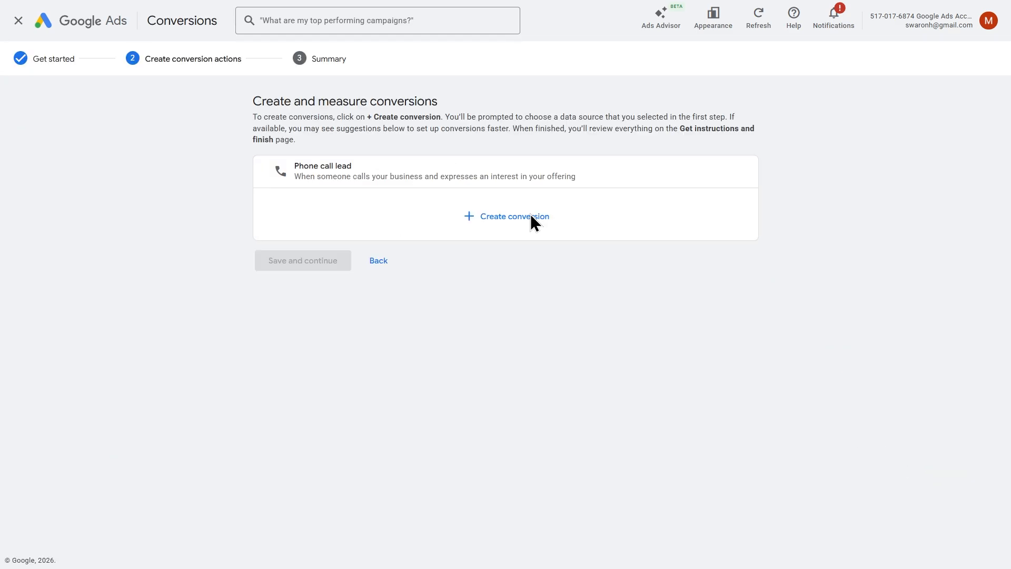
Add a conversion for calls from website visits, measured when someone makes a call by clicking a number on the website
click(526, 229)
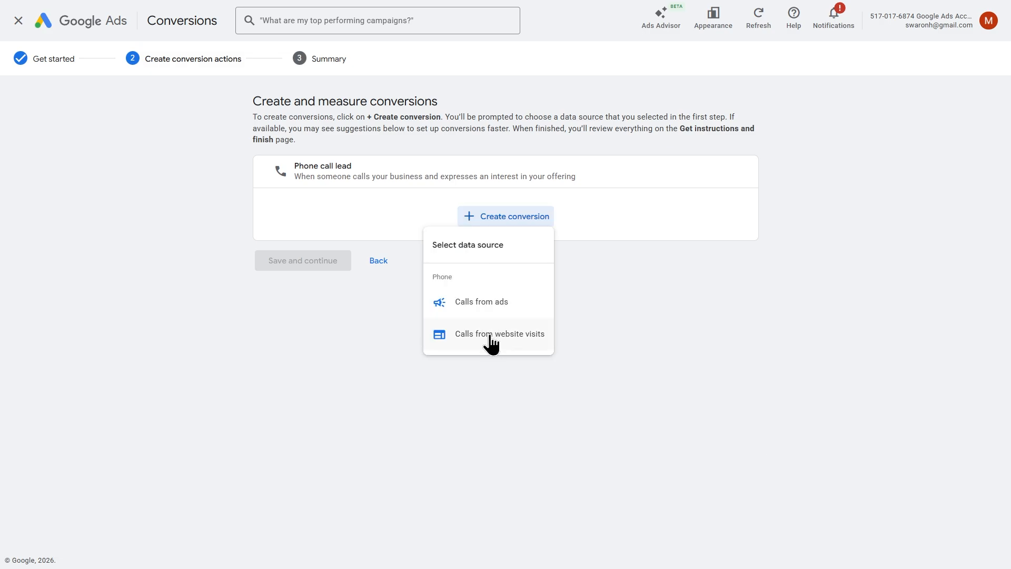
click(463, 337)
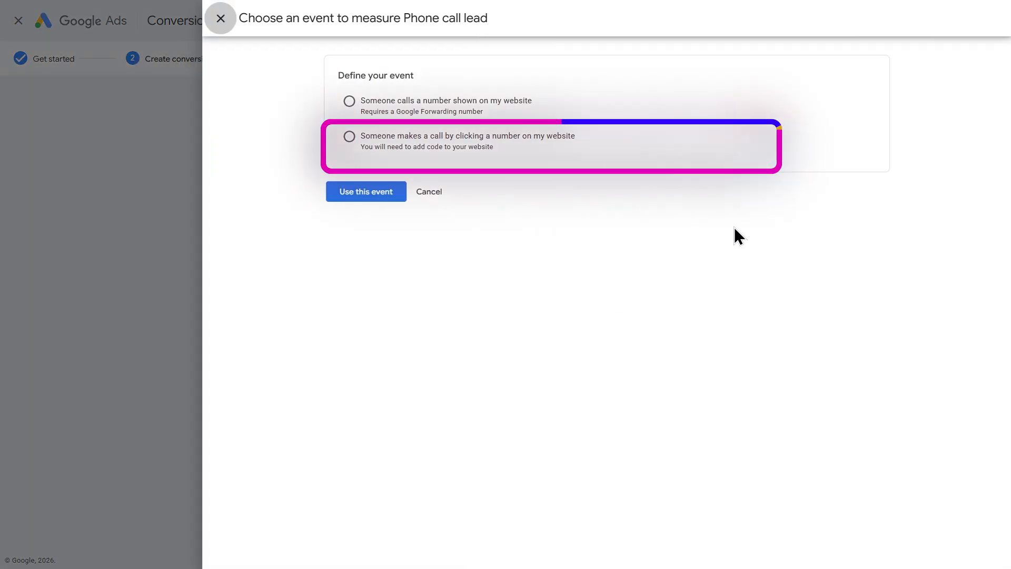
click(349, 138)
click(371, 223)
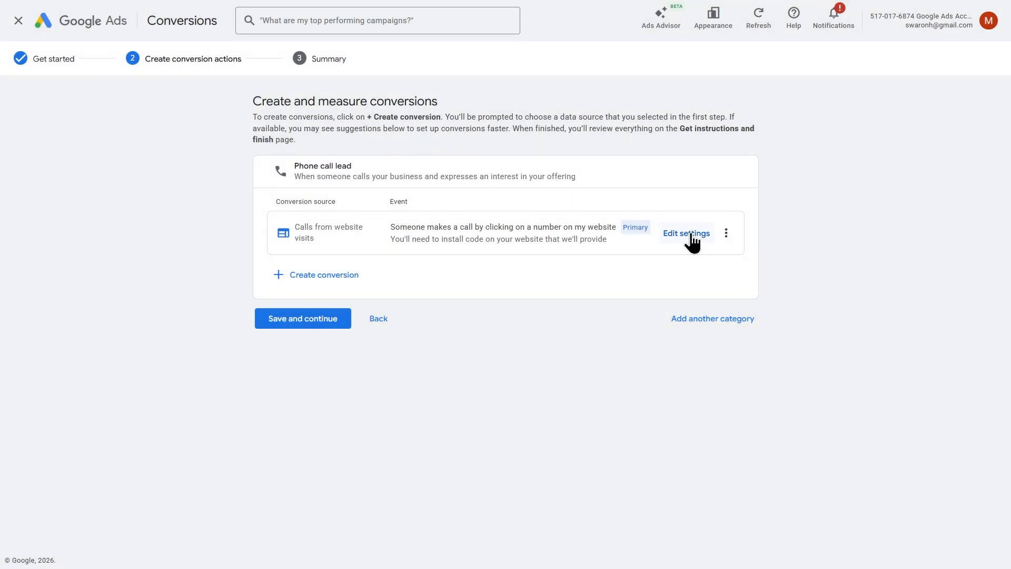
Edit the website call conversion's settings to use the same value for each conversion
click(691, 235)
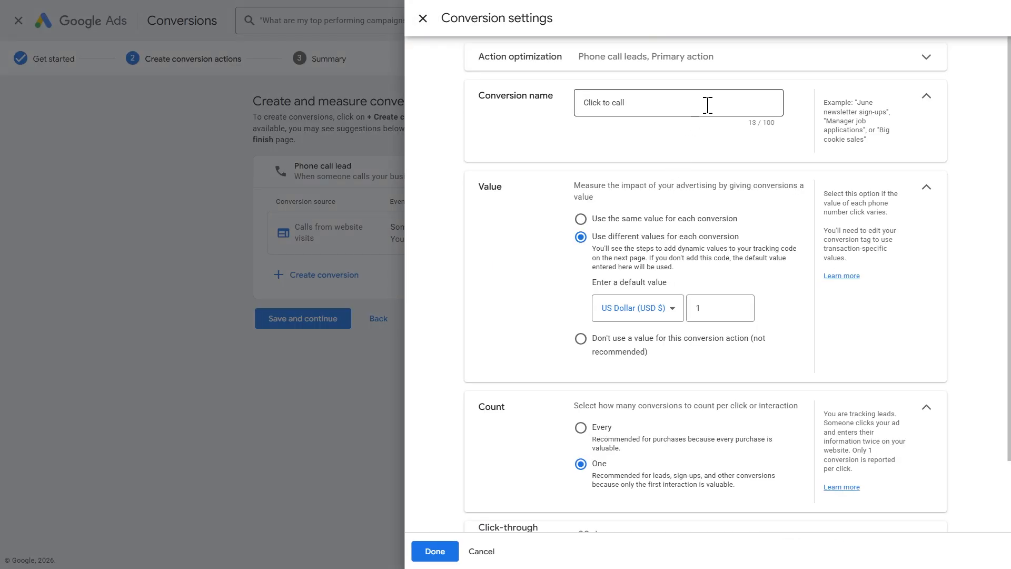
click(654, 104)
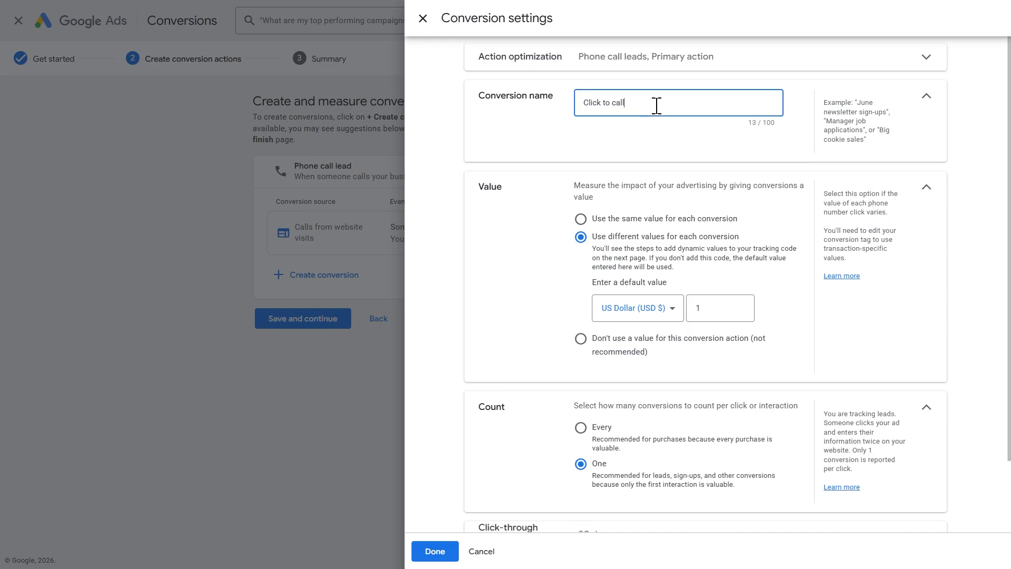
click(499, 287)
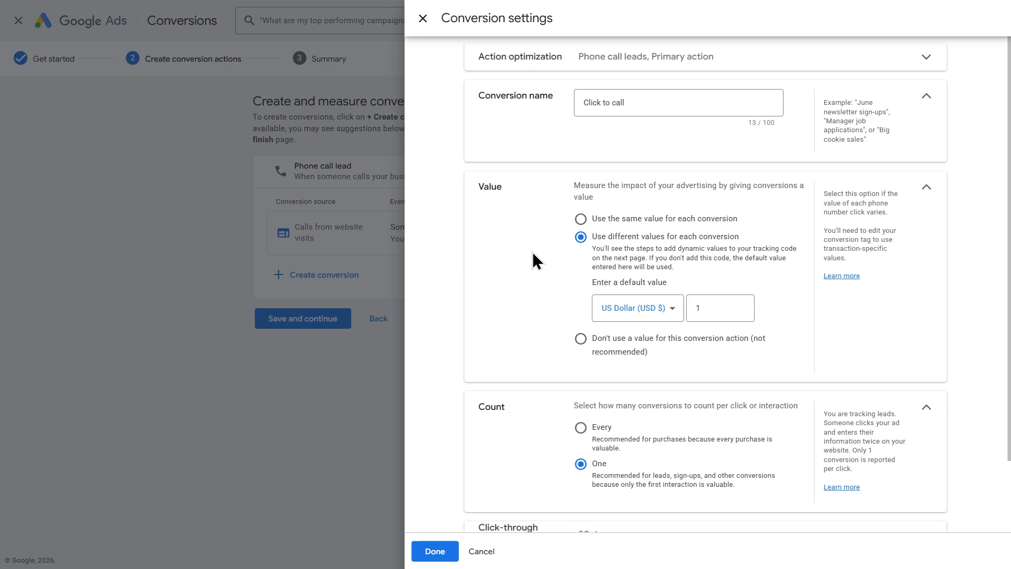
click(582, 220)
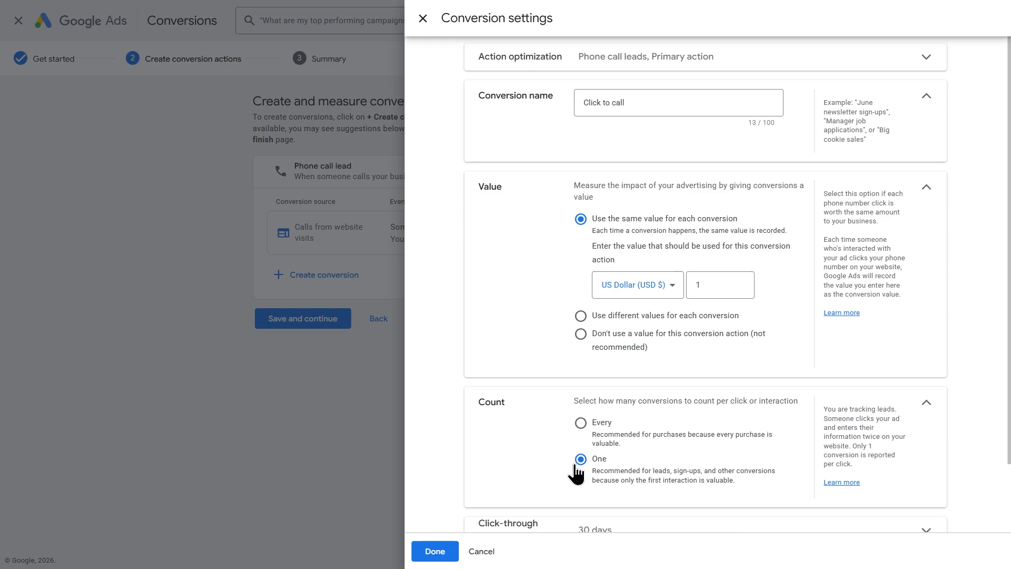
Set the conversion's attribution model to Last click and apply the settings
scroll(564, 466, down, 2)
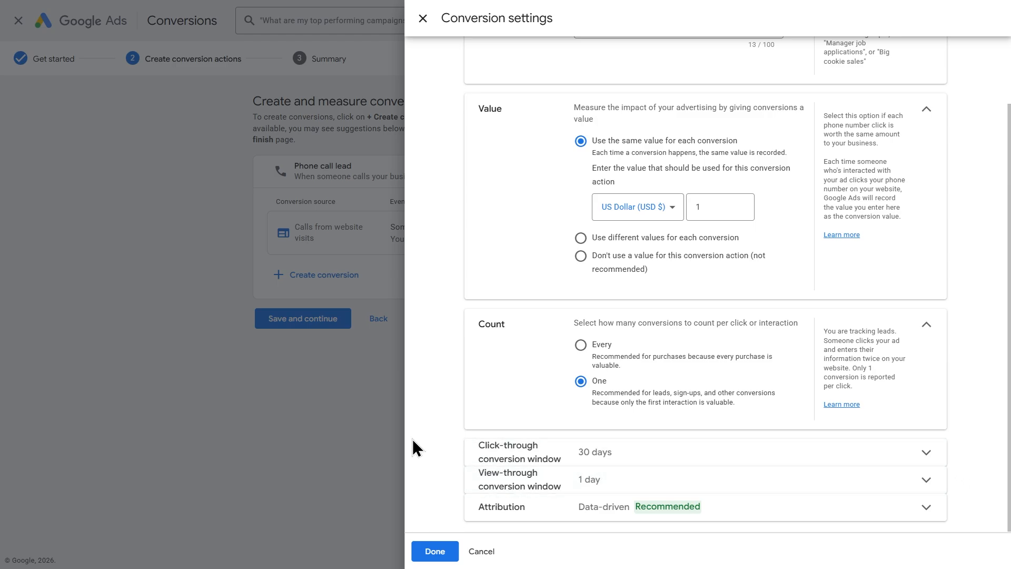
click(526, 506)
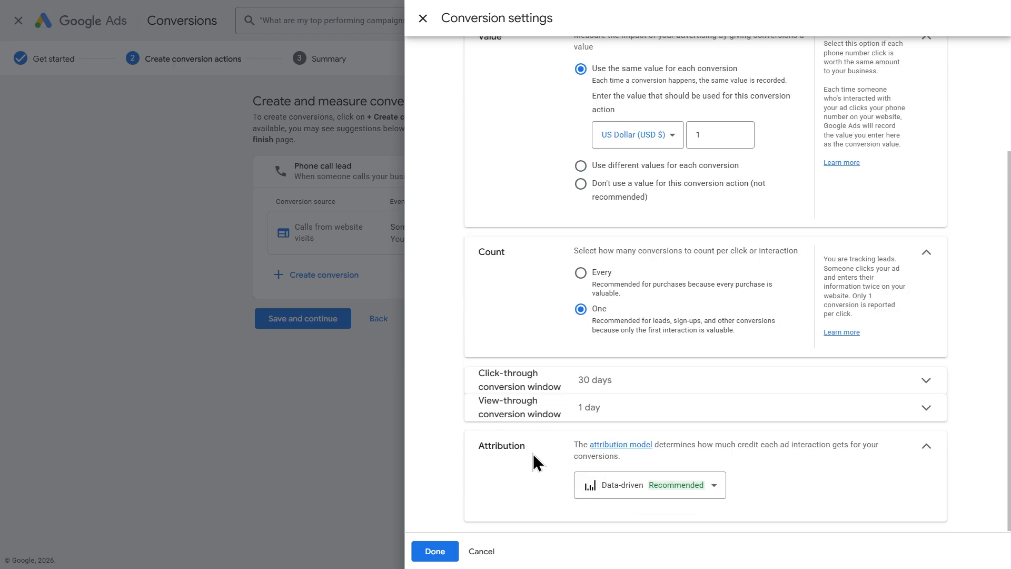
click(715, 487)
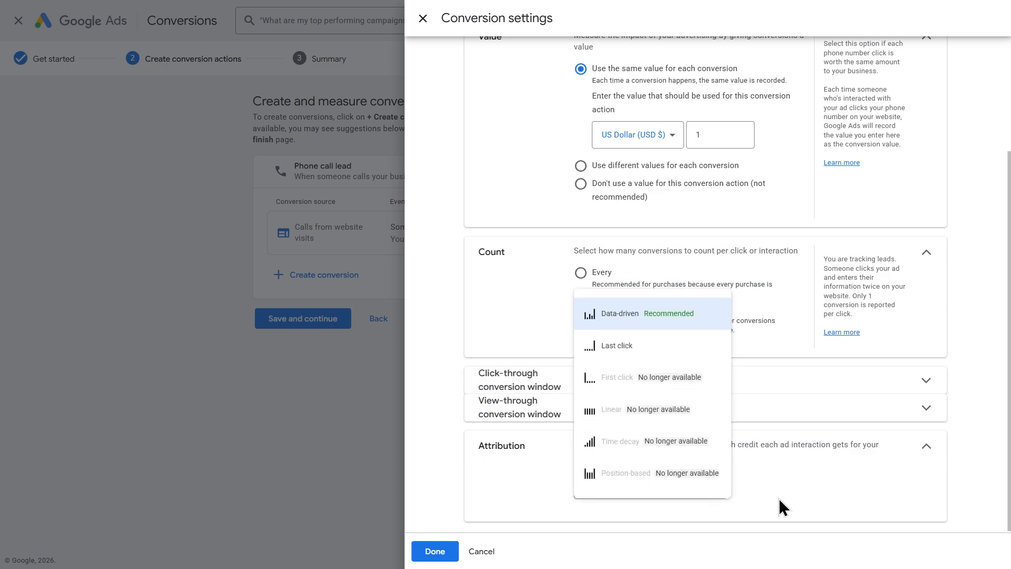
click(619, 345)
click(435, 552)
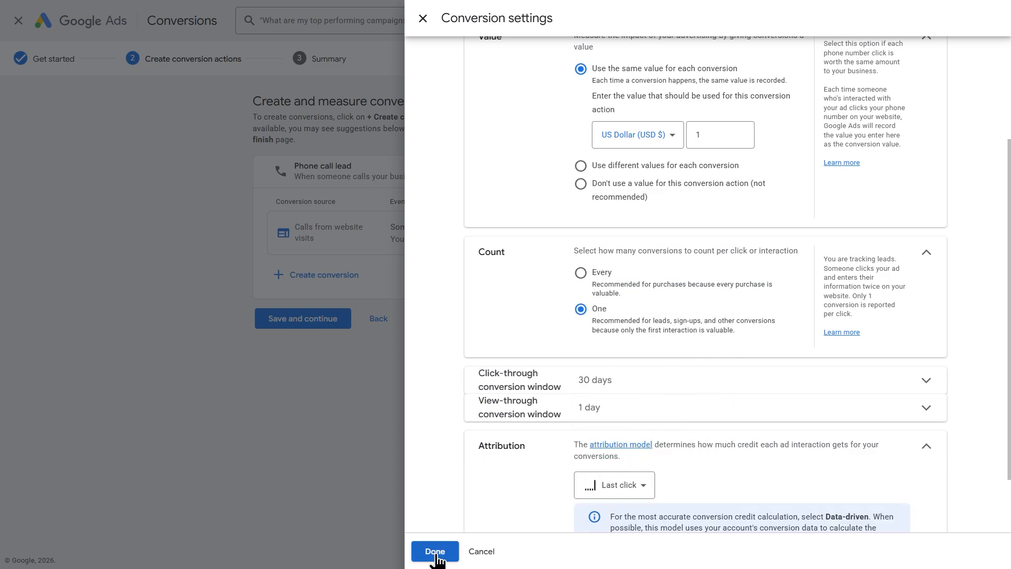
Save the conversion action and choose Google Tag Manager as its installation method
click(309, 323)
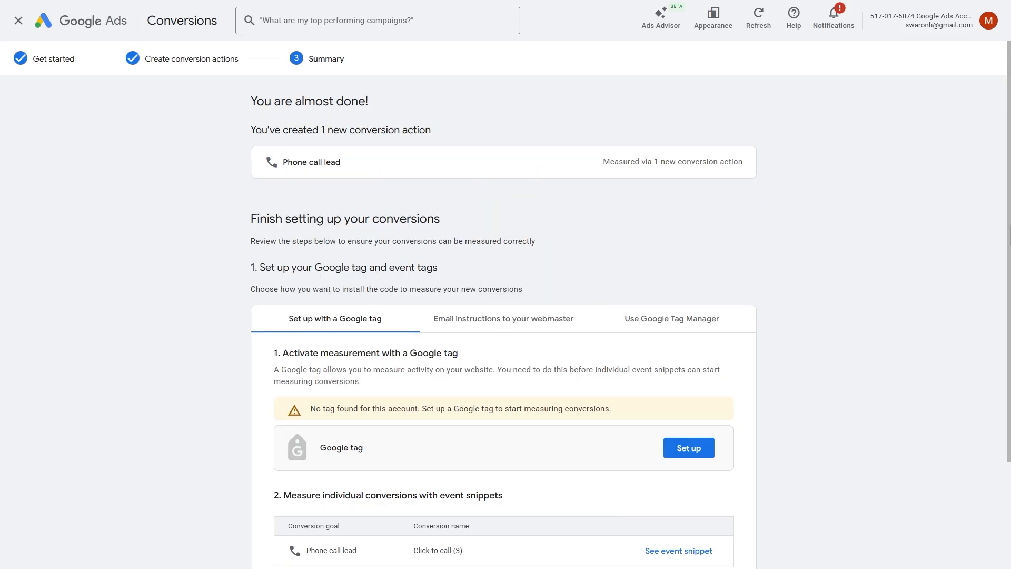
scroll(897, 258, down, 3)
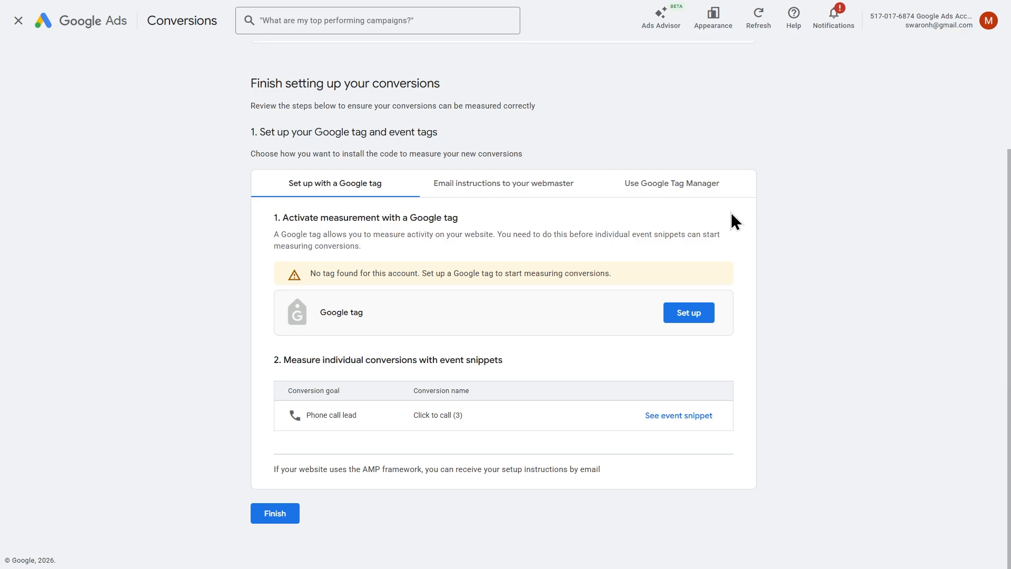
click(731, 185)
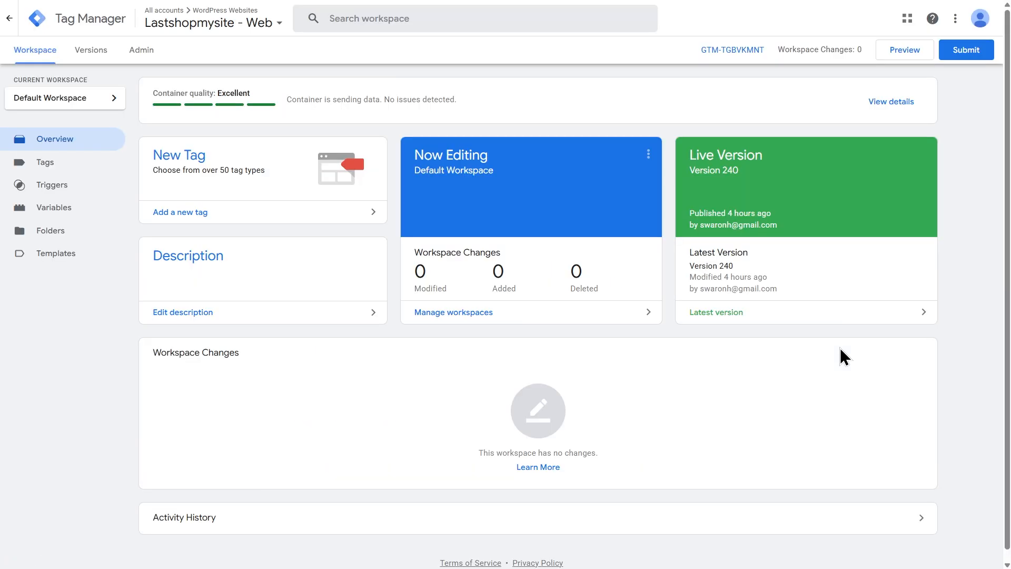
In Google Tag Manager, create and save a Click - All Elements trigger that fires on all clicks
click(72, 189)
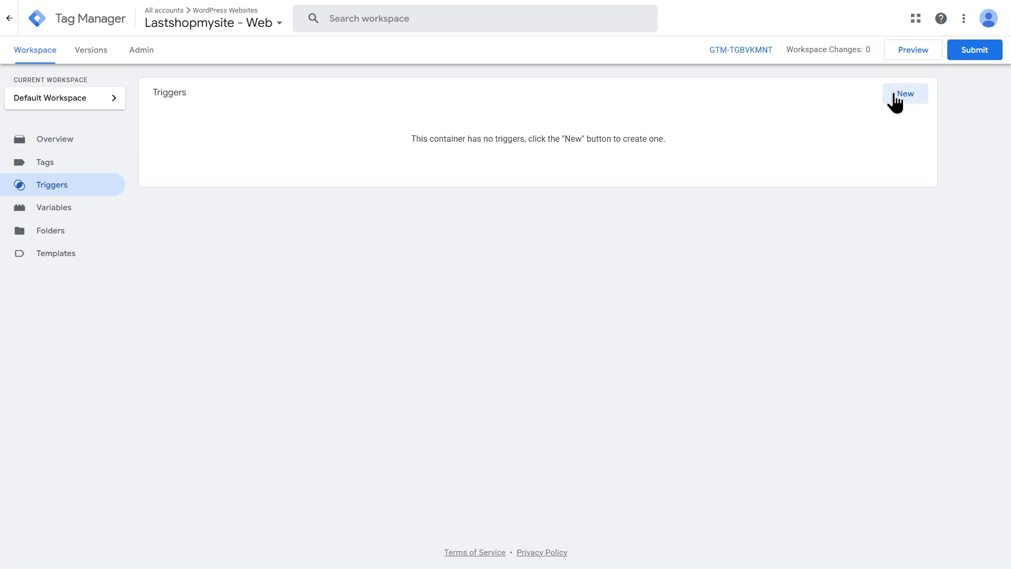
click(897, 101)
click(444, 137)
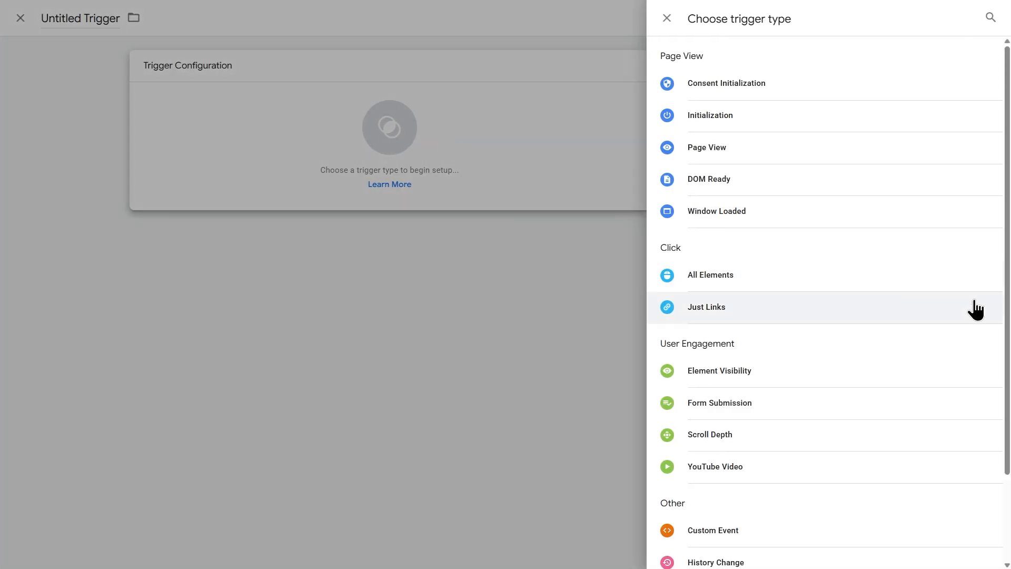
click(732, 275)
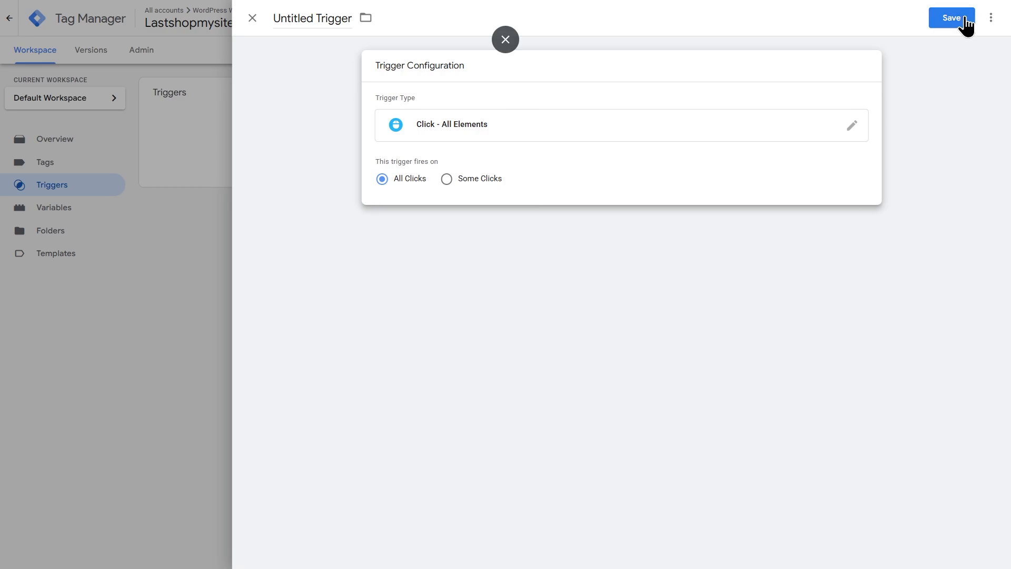
click(937, 19)
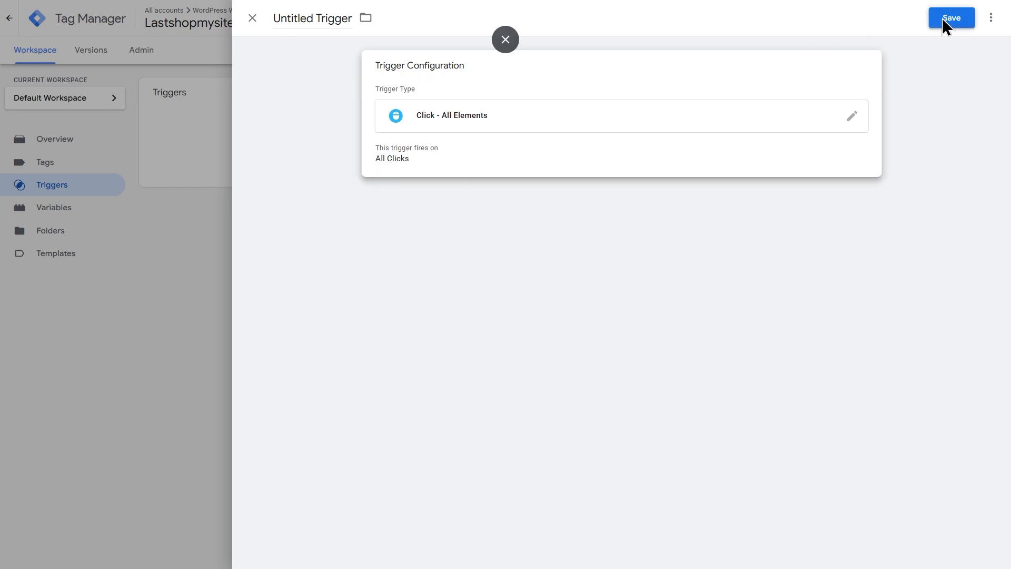
key(Return)
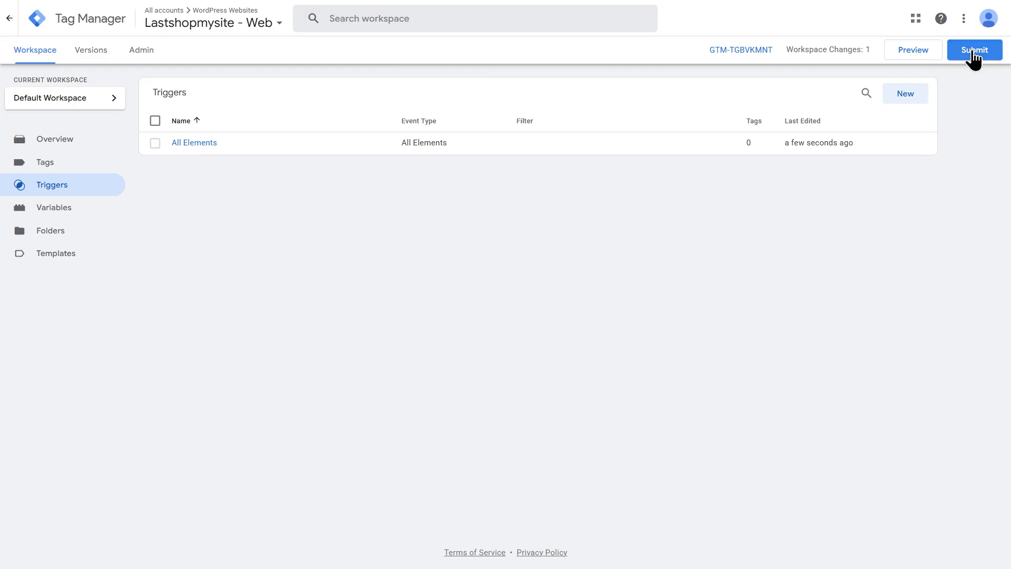
Publish the workspace changes without a version name or description
click(969, 50)
click(955, 20)
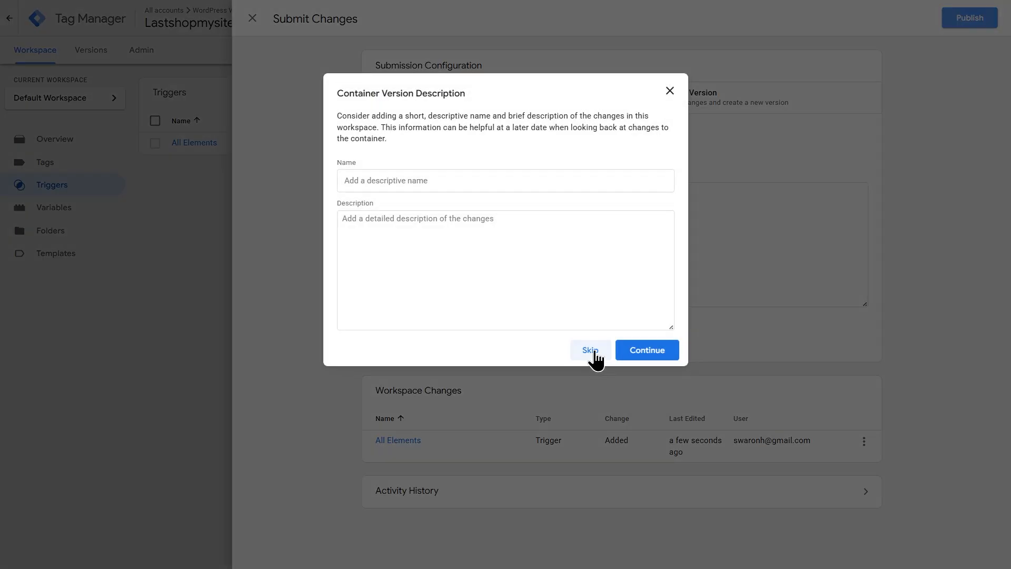
click(589, 350)
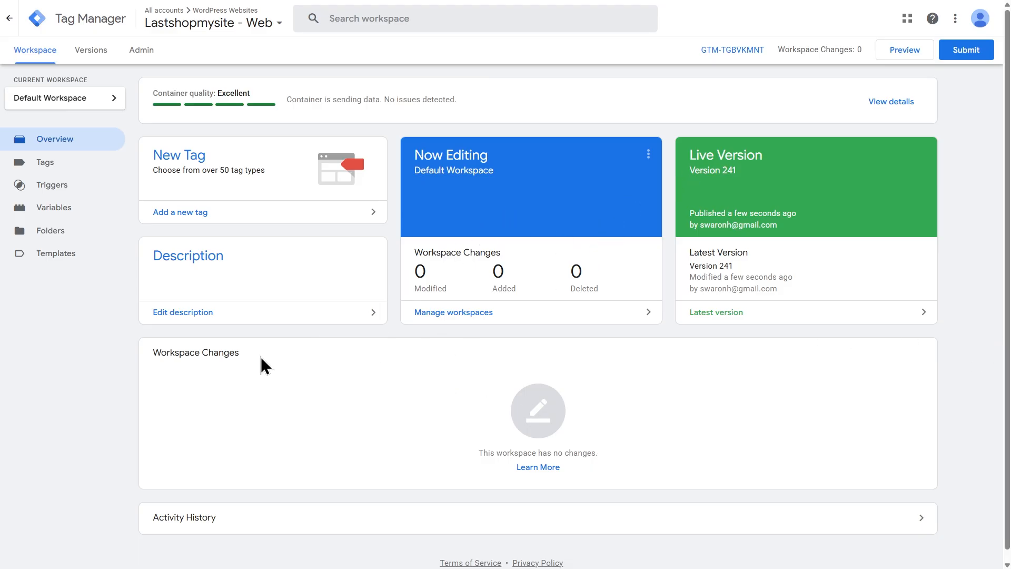
Check whether all the click variables are enabled in the built-in variables configuration
click(58, 208)
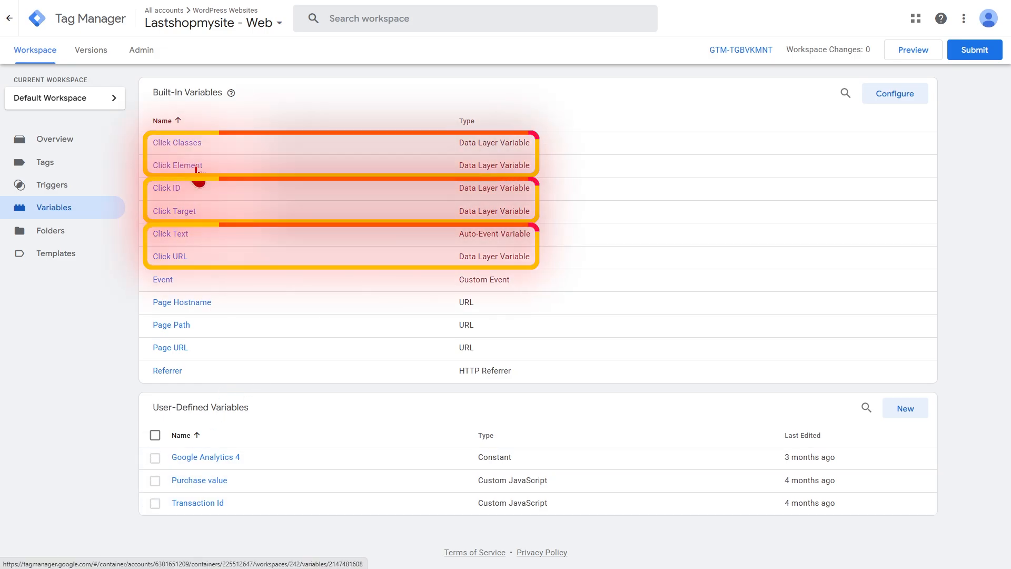
click(908, 100)
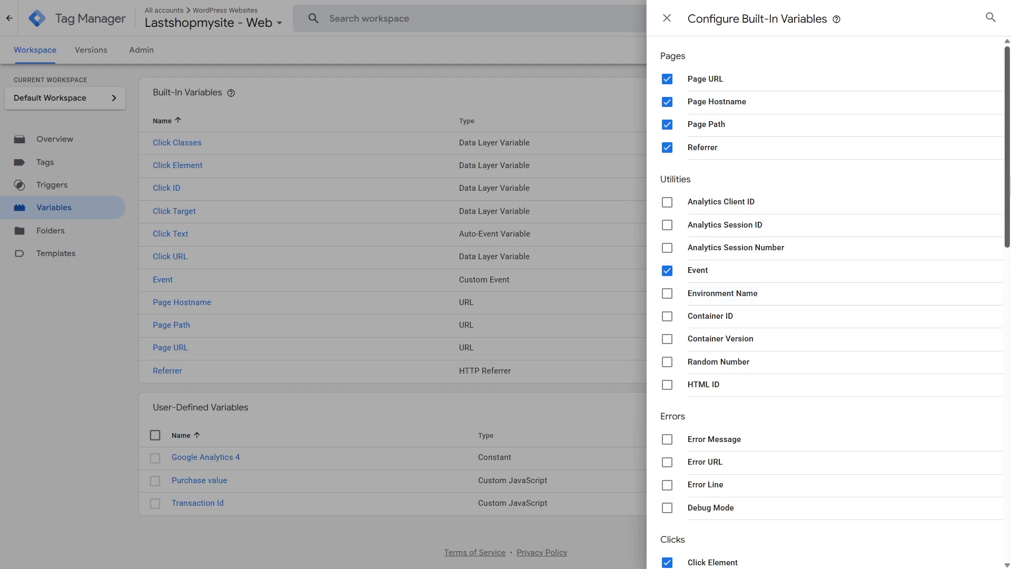
scroll(679, 379, down, 5)
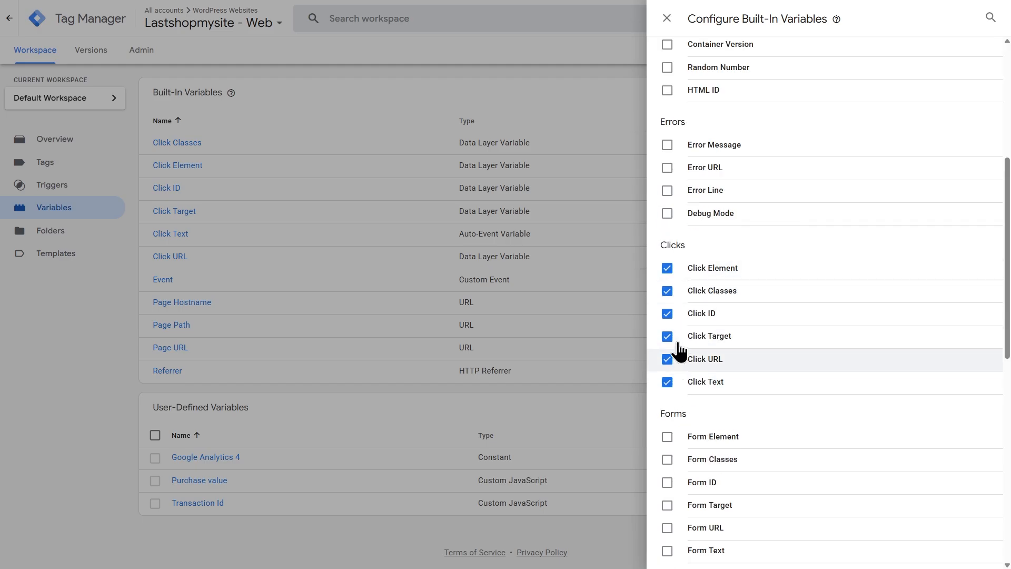
click(667, 19)
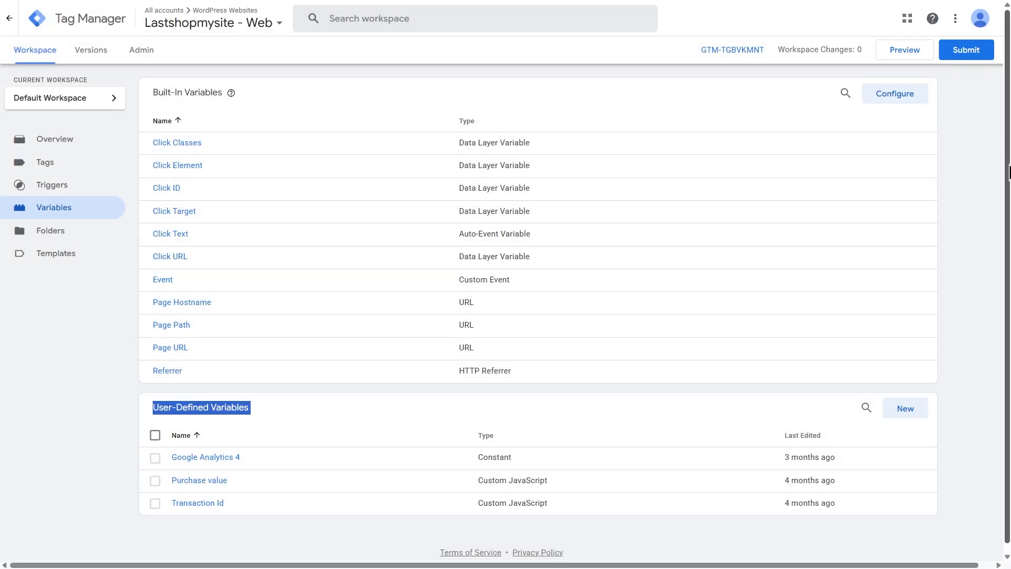
click(966, 154)
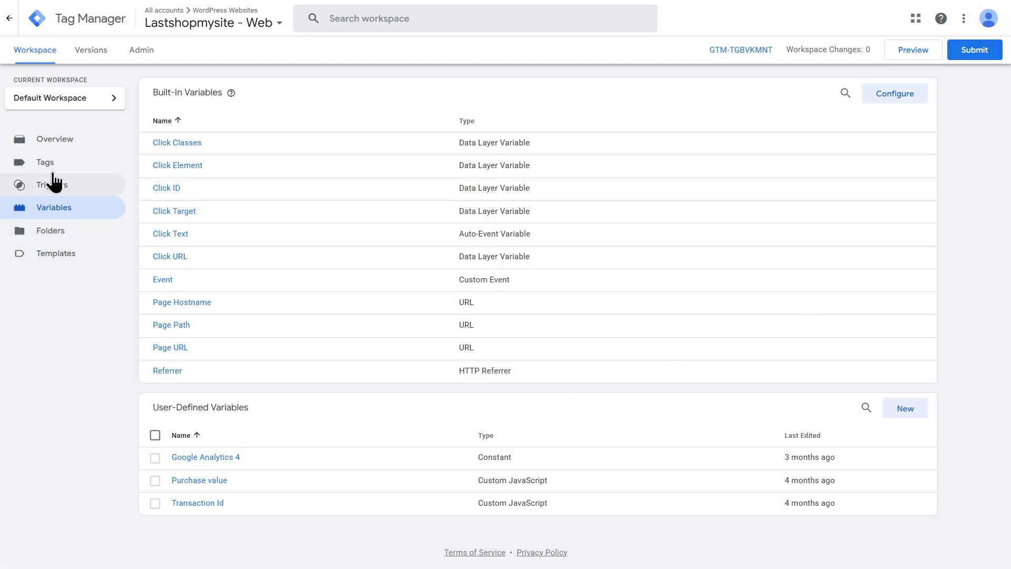
click(919, 58)
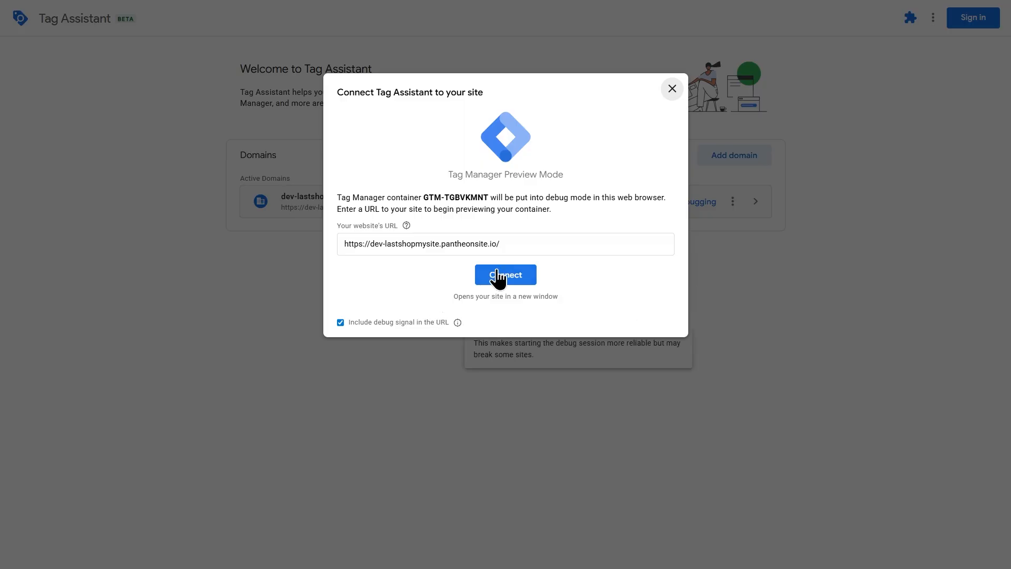
click(498, 278)
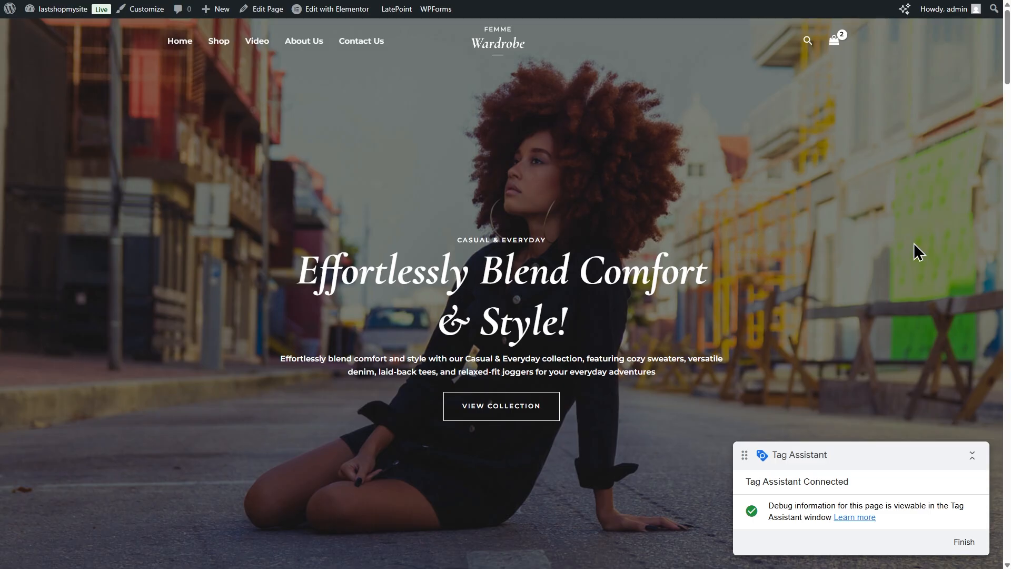
click(365, 44)
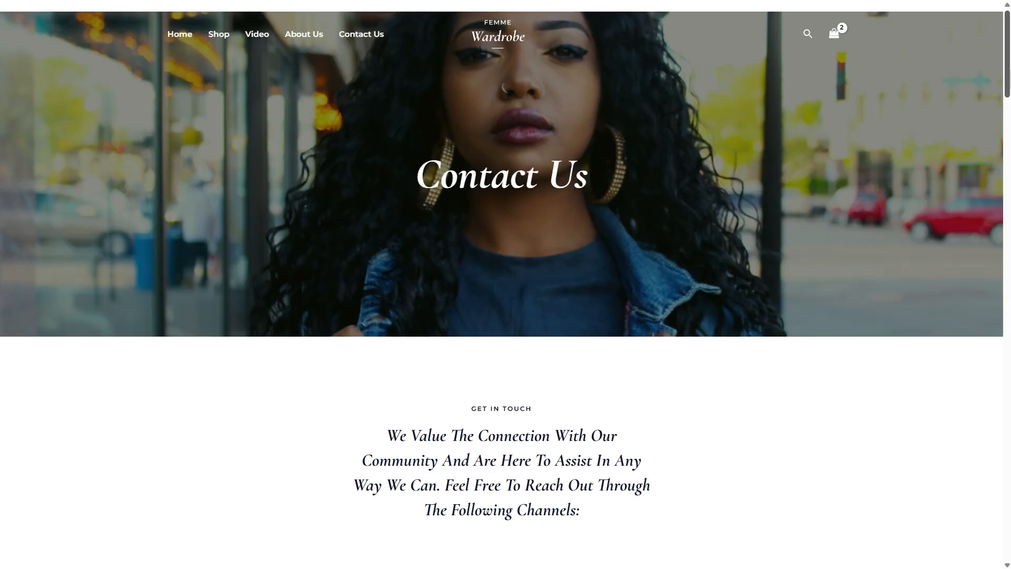
scroll(501, 284, down, 9)
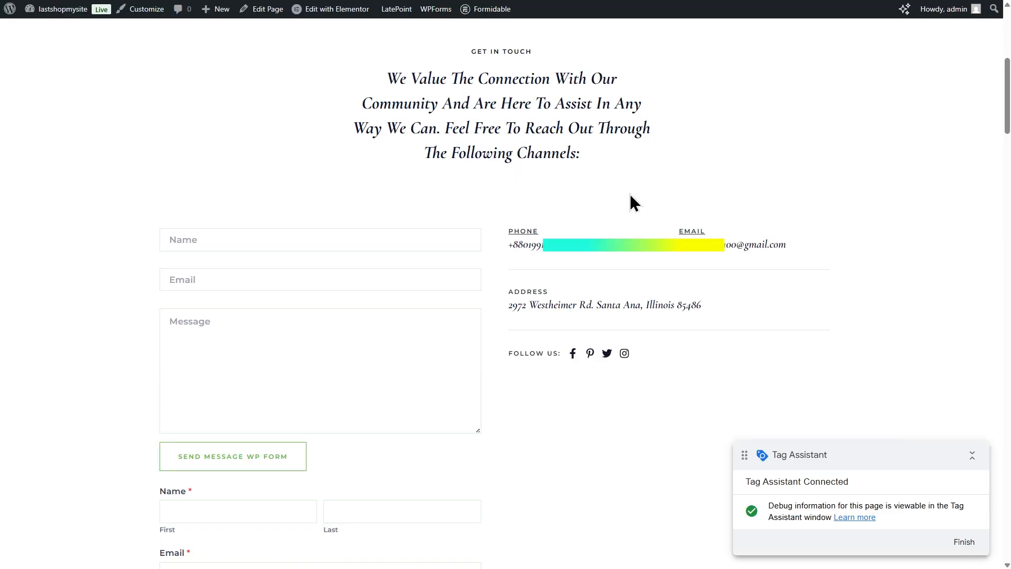
Test the phone link on the Contact Us page, cancel the app request, and return to the connected Tag Assistant session
click(523, 240)
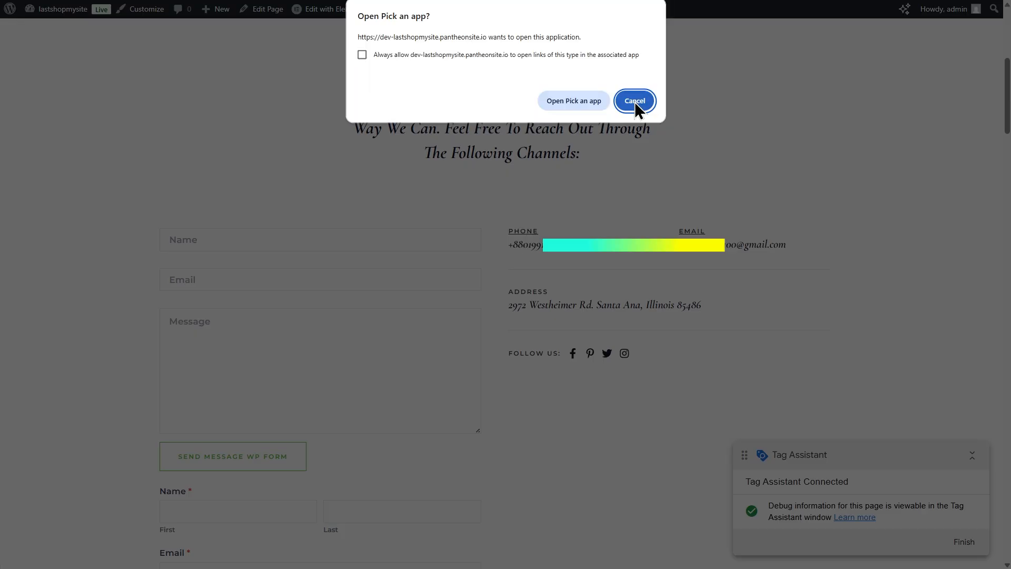
click(634, 102)
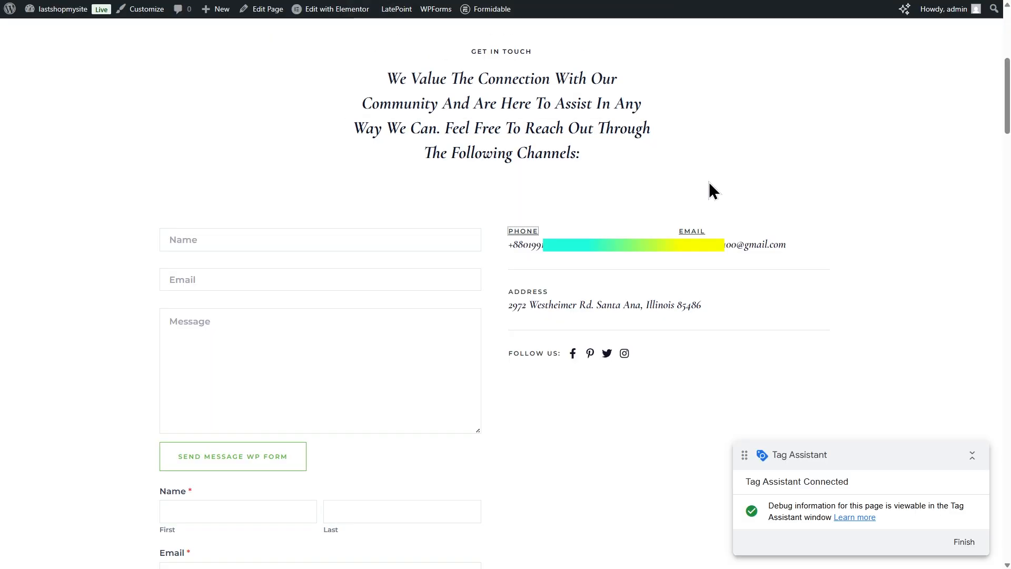
key(ctrl+shift+Tab)
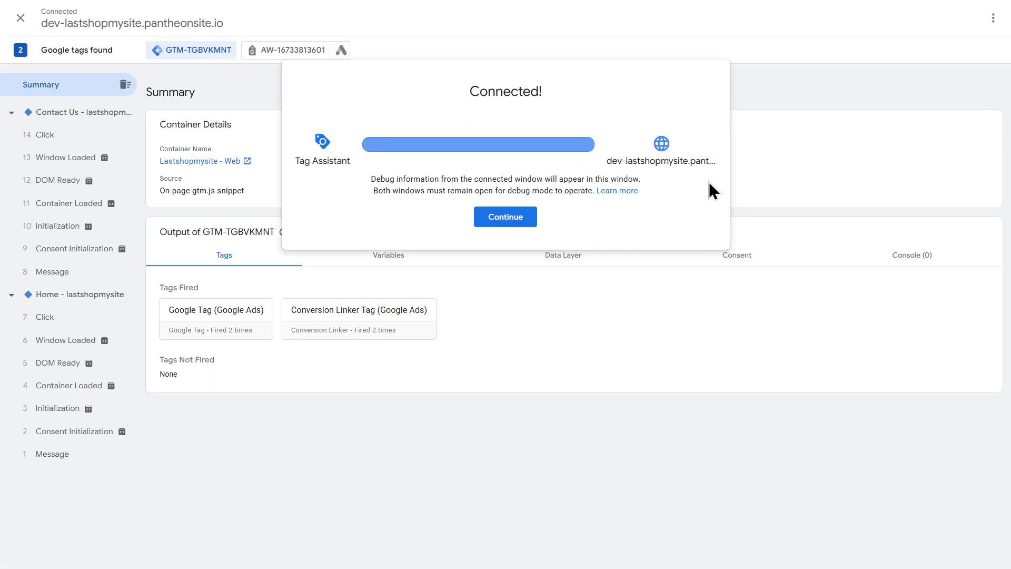
click(505, 217)
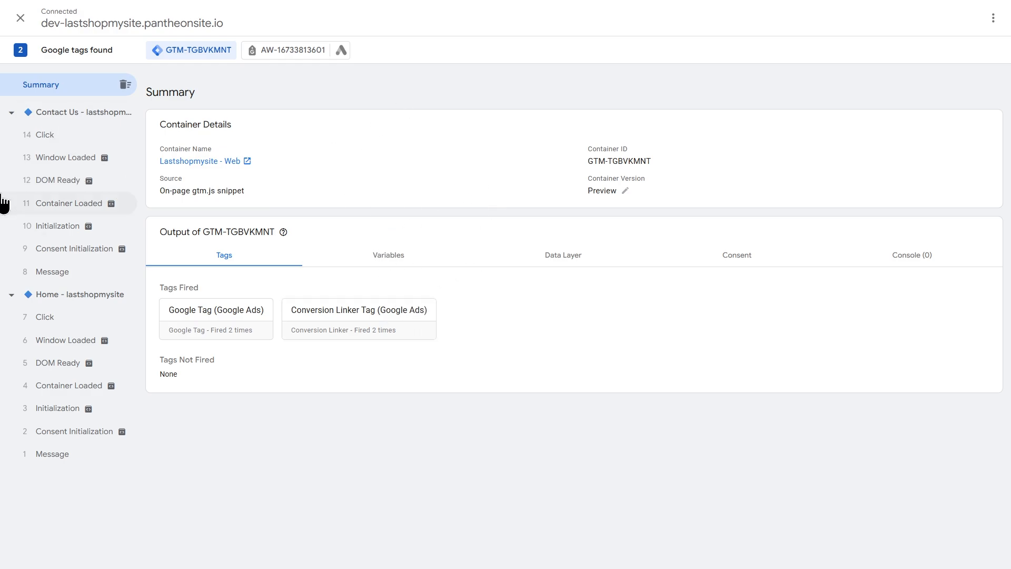
Inspect the variables of the Contact Us page's Click event and copy the Click URL value
click(76, 146)
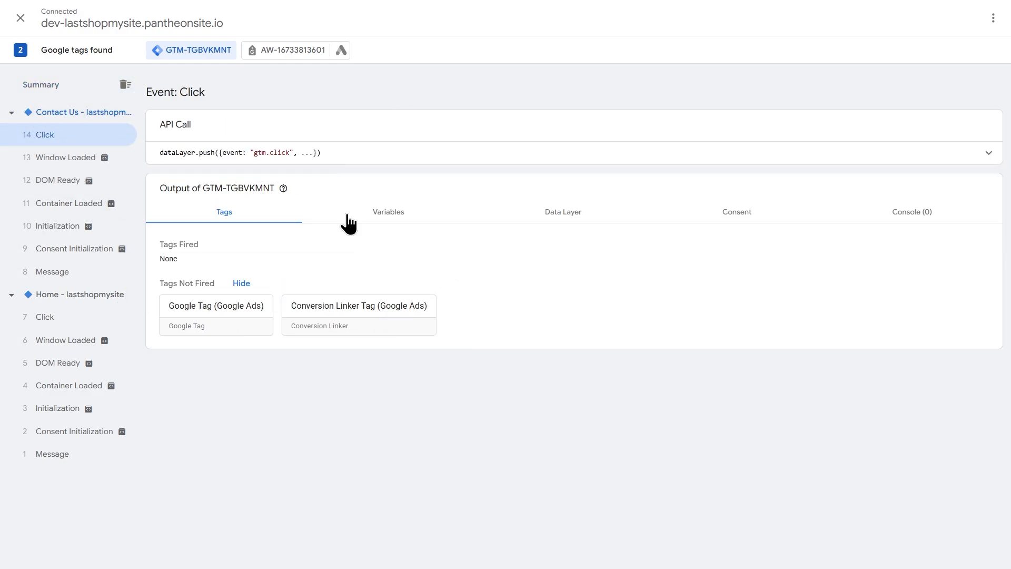
click(387, 216)
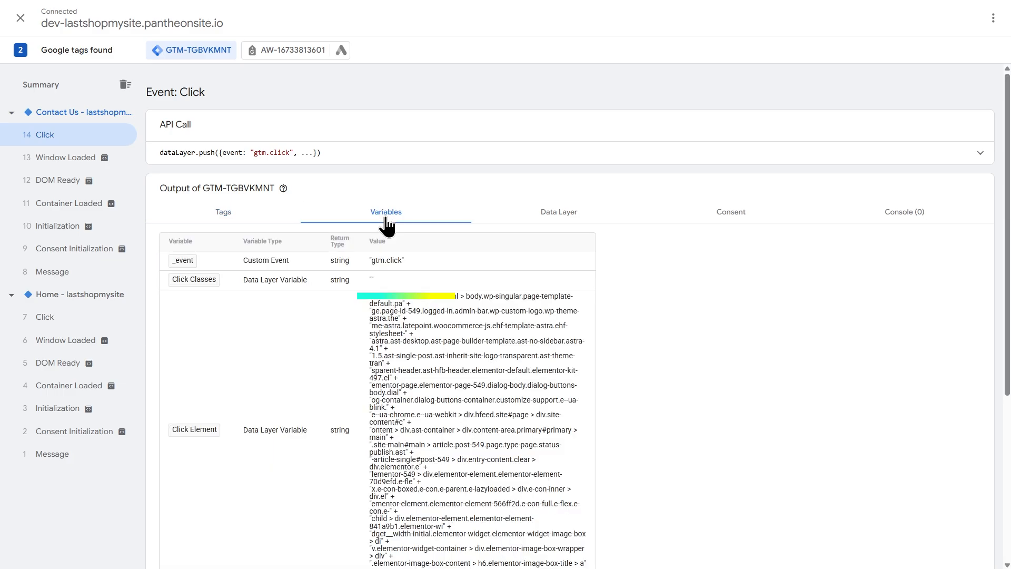
scroll(238, 402, down, 5)
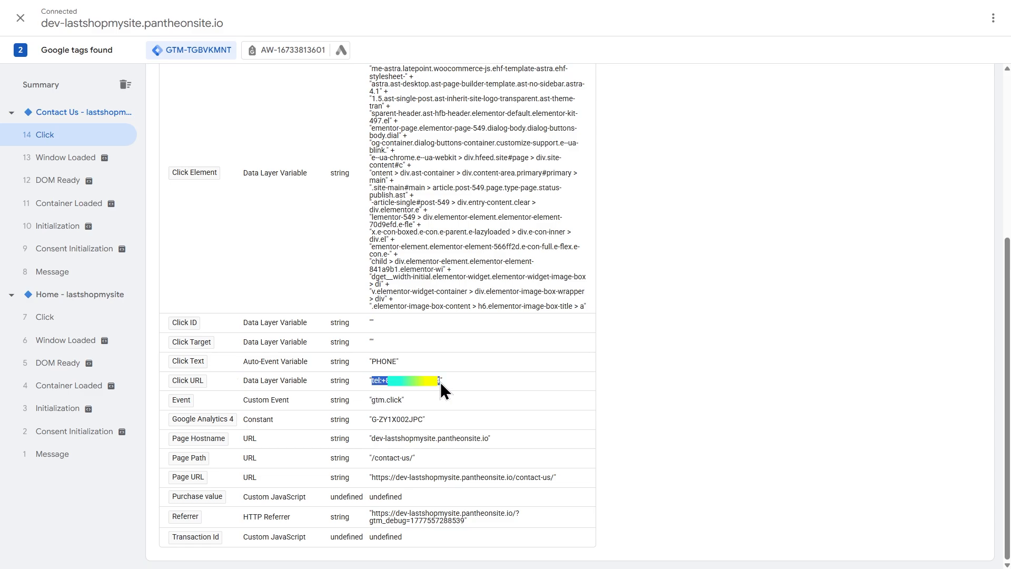
click(705, 346)
In Google Tag Manager, create a new tag with the Google Ads Conversion Tracking type
key(ctrl+shift+Tab)
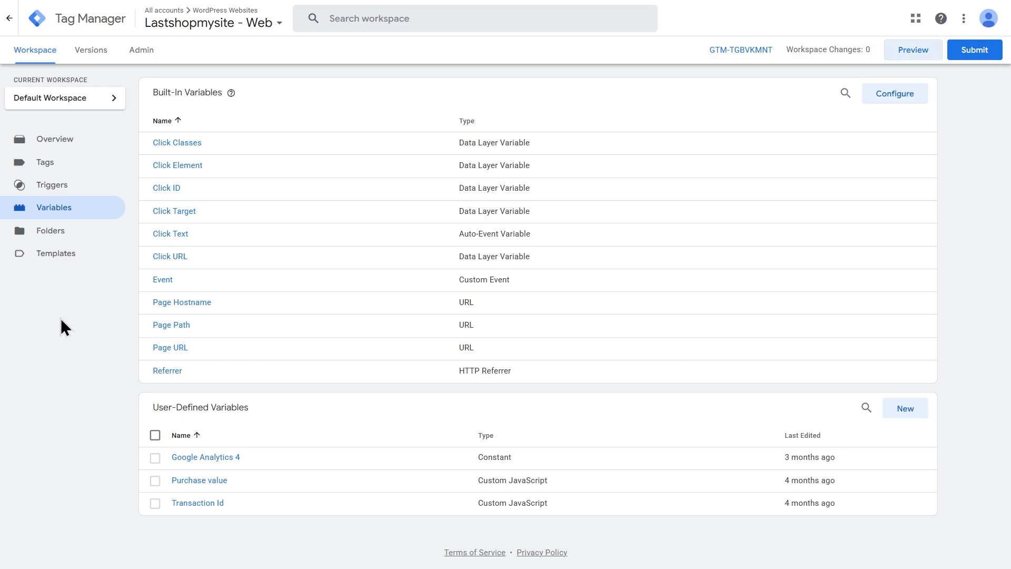
click(52, 168)
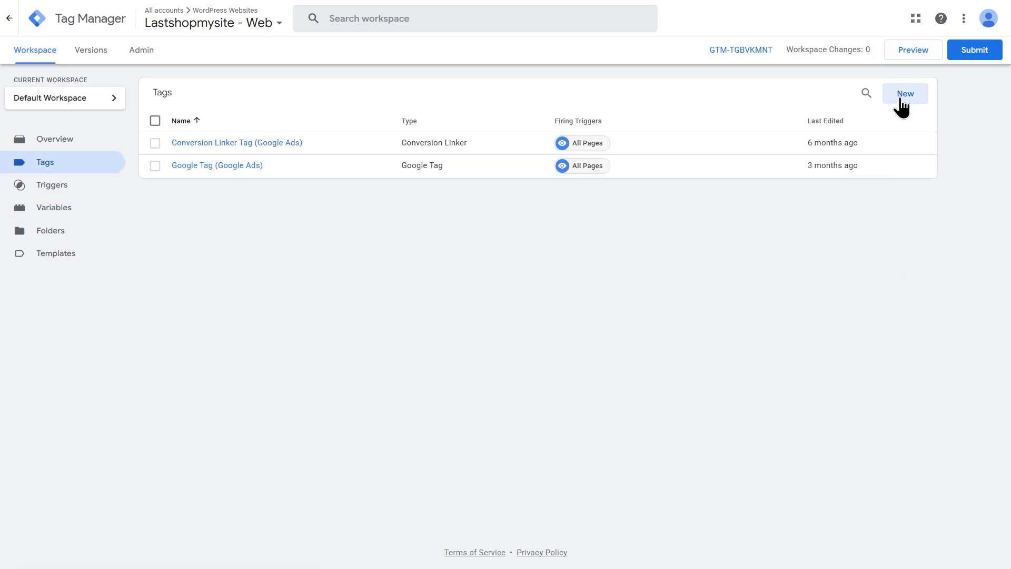
click(902, 97)
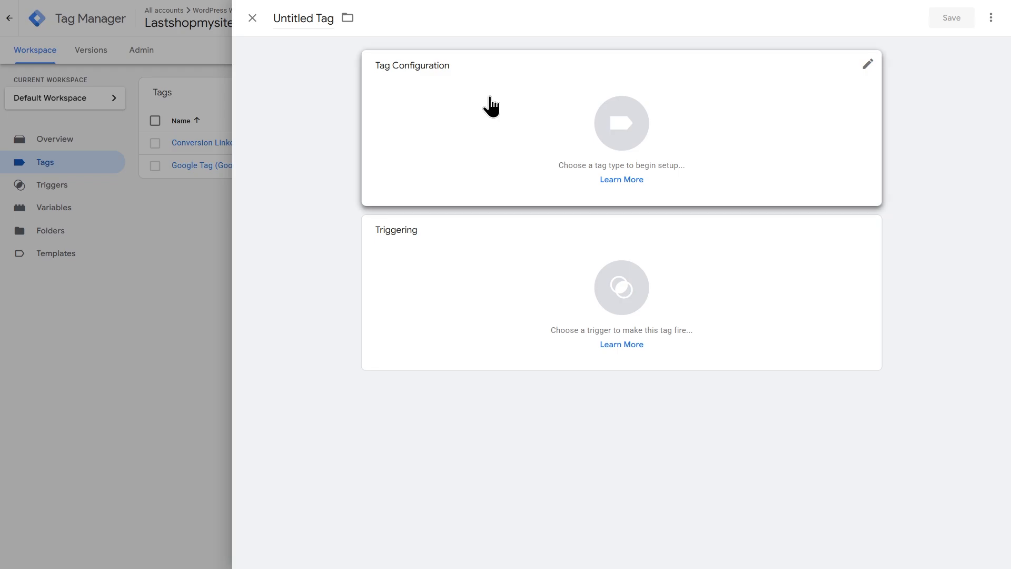
click(490, 96)
click(700, 147)
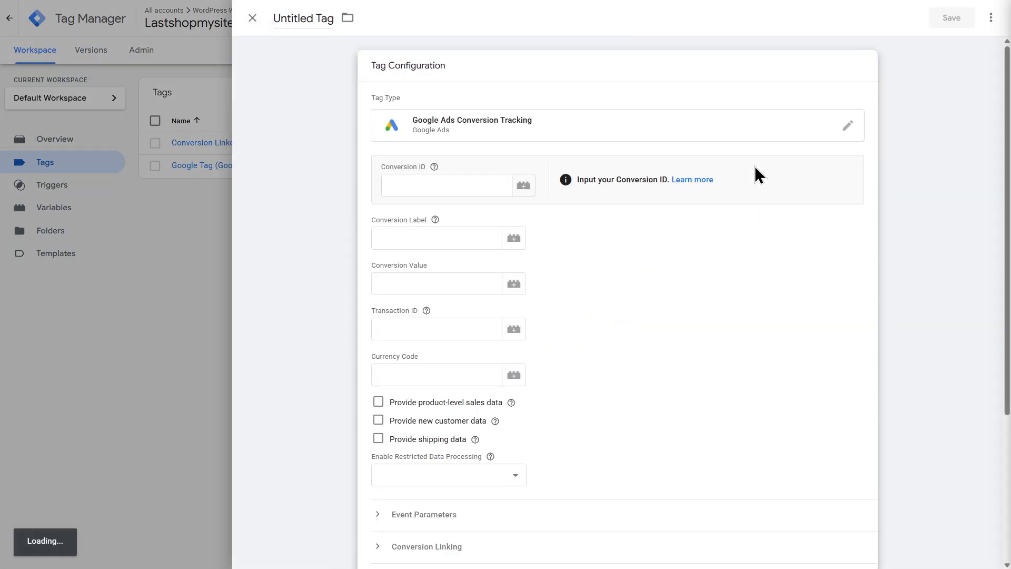
Assign the All Elements trigger to the new conversion tracking tag
scroll(526, 526, down, 4)
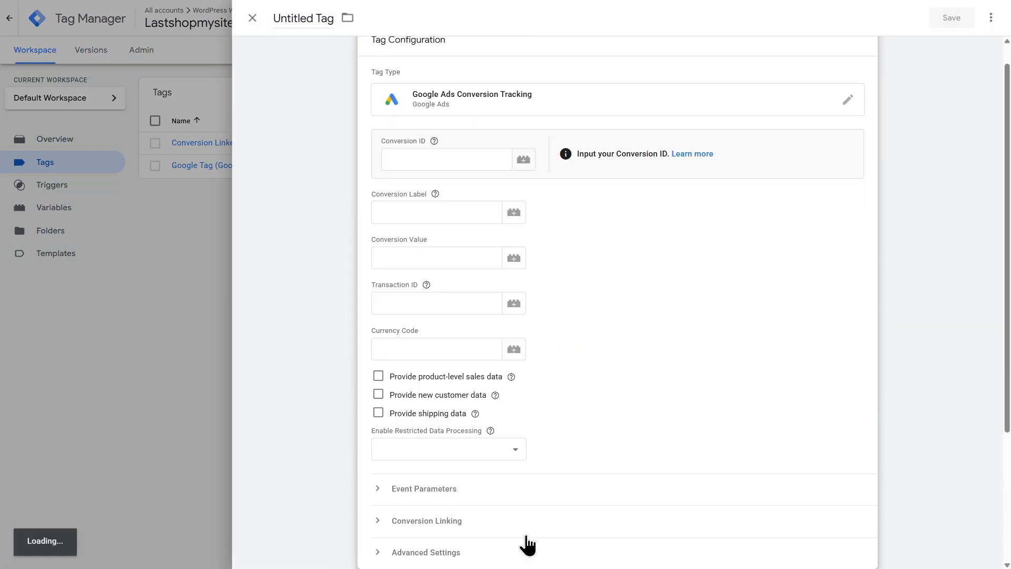
click(476, 451)
click(296, 70)
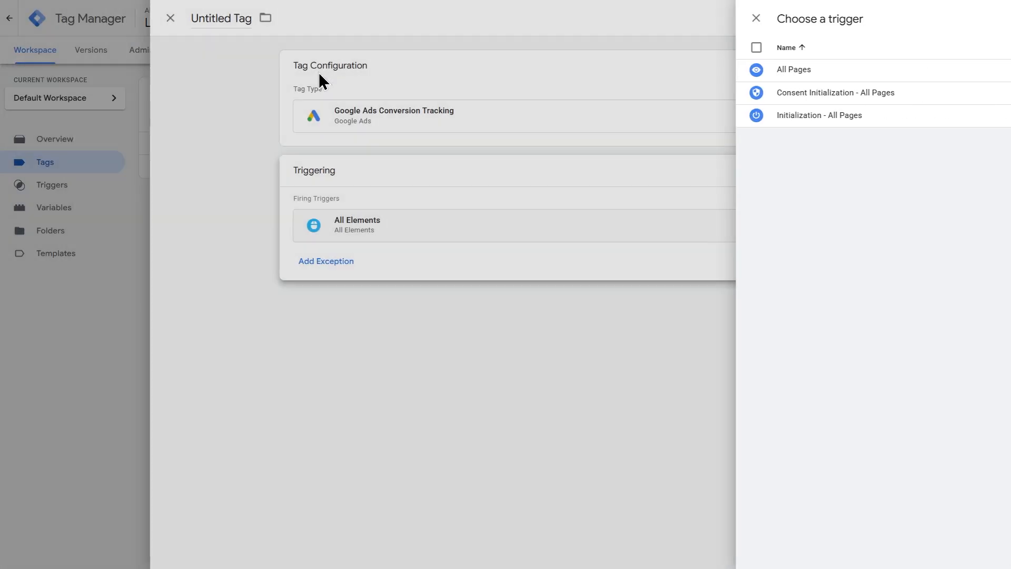
Restrict the All Elements trigger to Some Clicks where Click URL equals the copied telephone link
click(477, 231)
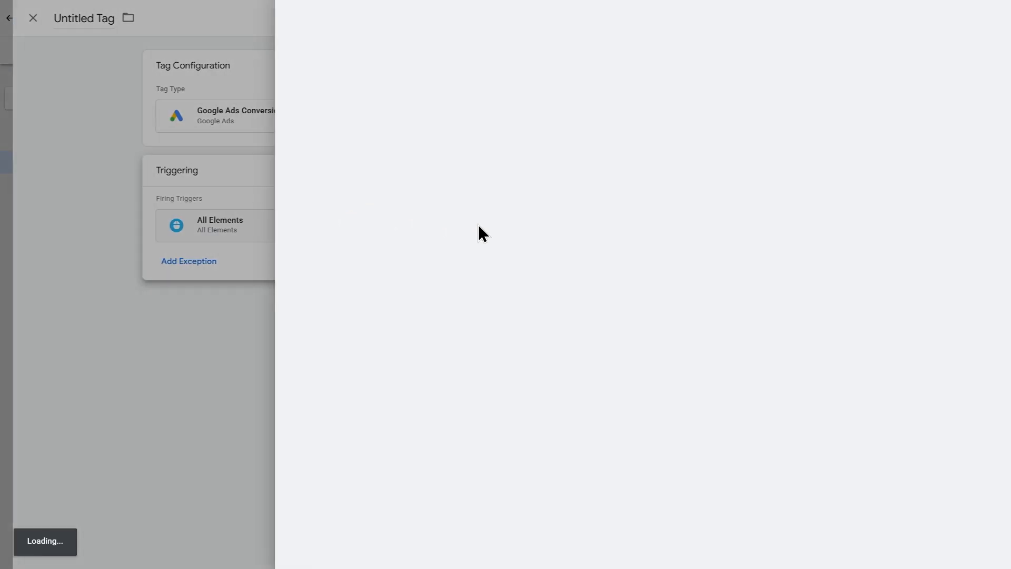
click(519, 127)
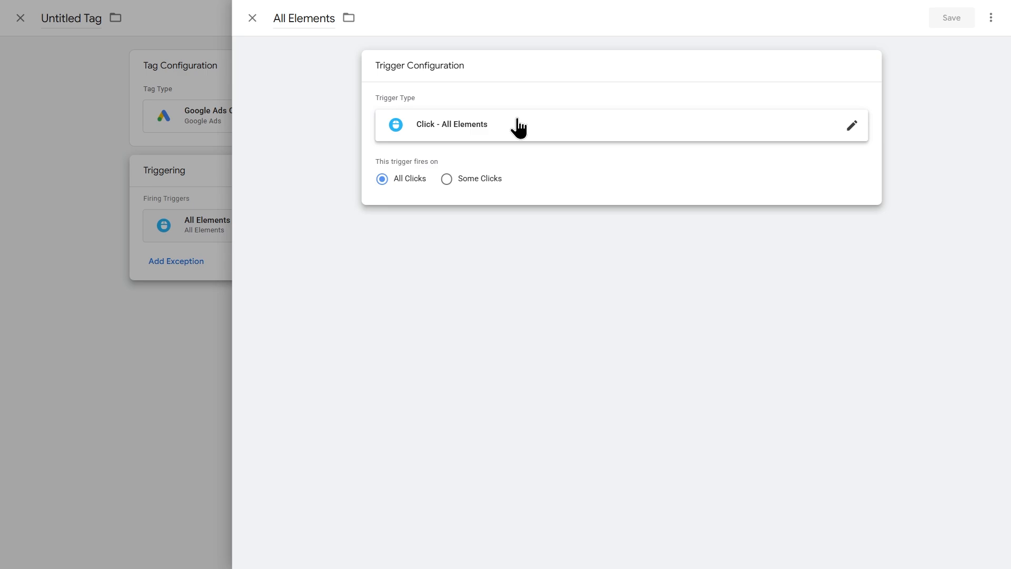
click(448, 180)
click(456, 229)
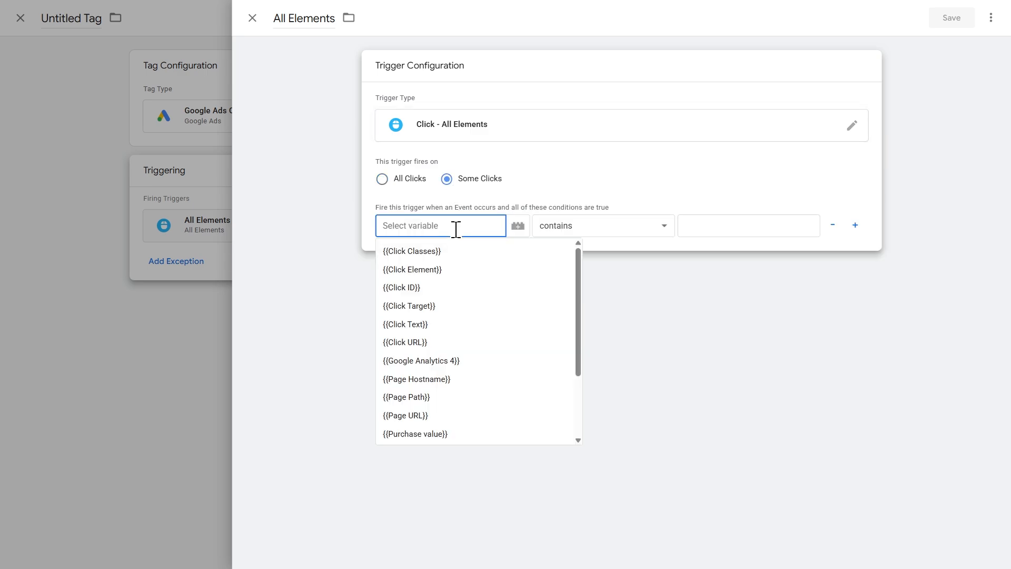
click(442, 341)
click(565, 226)
click(565, 245)
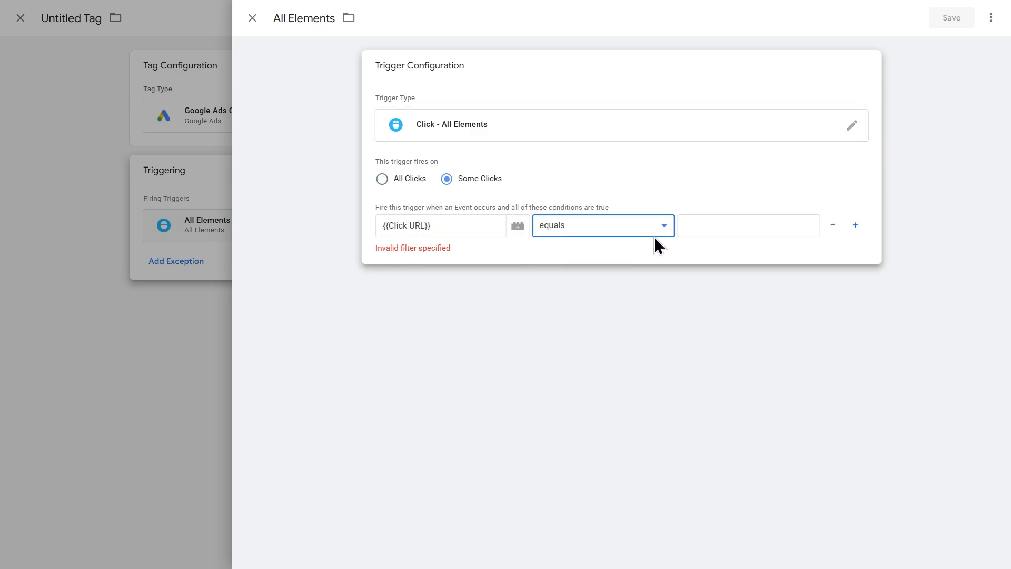
click(686, 225)
key(ctrl+v)
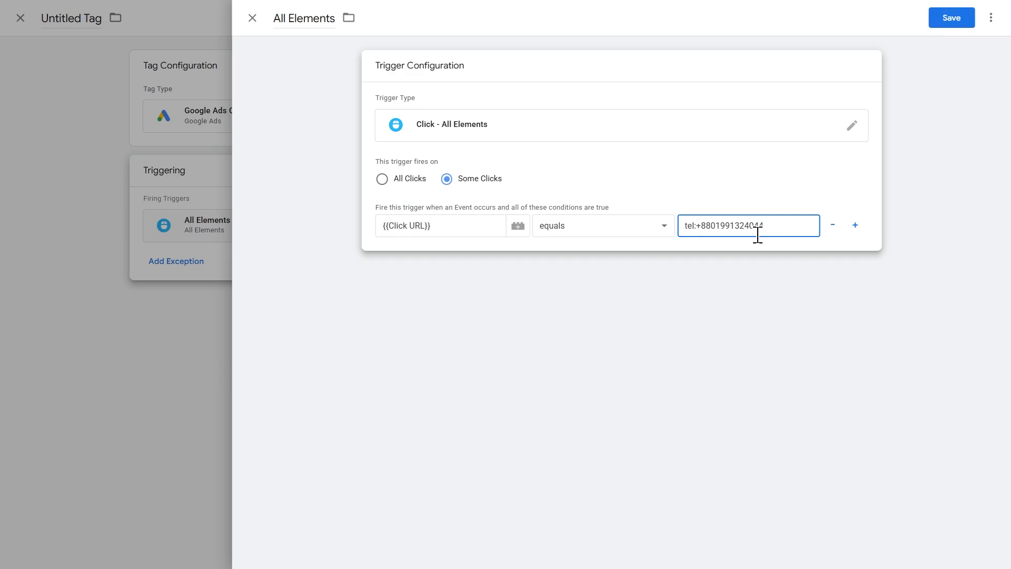
Rename the trigger as "Click to Call (Google Ads Conversion)" and save it
click(289, 18)
text(Click to Call (Google Ads Conversion))
click(951, 20)
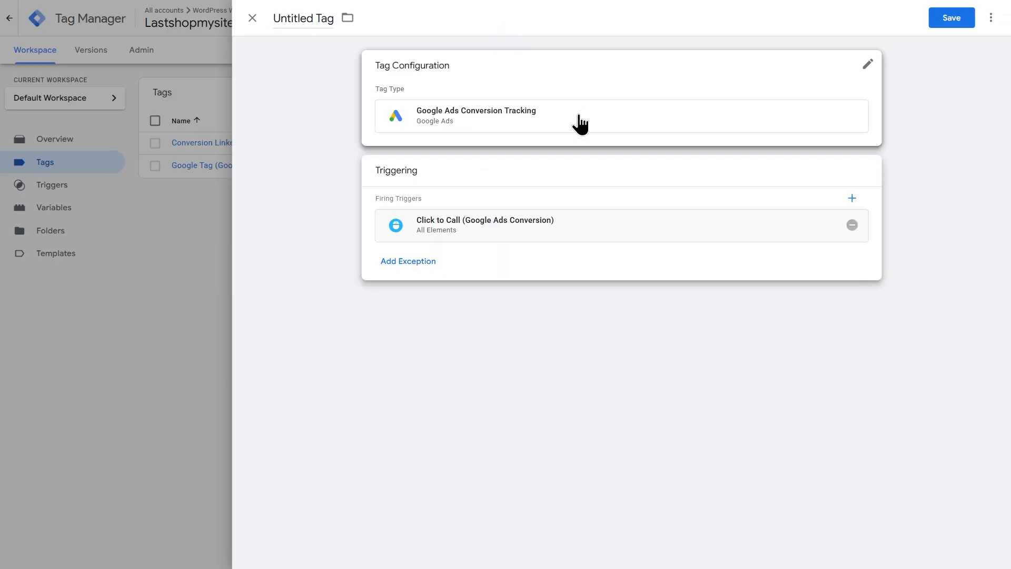
Copy the conversion ID from the Google Ads conversion setup page into the tag's Conversion ID in Google Tag Manager
click(579, 118)
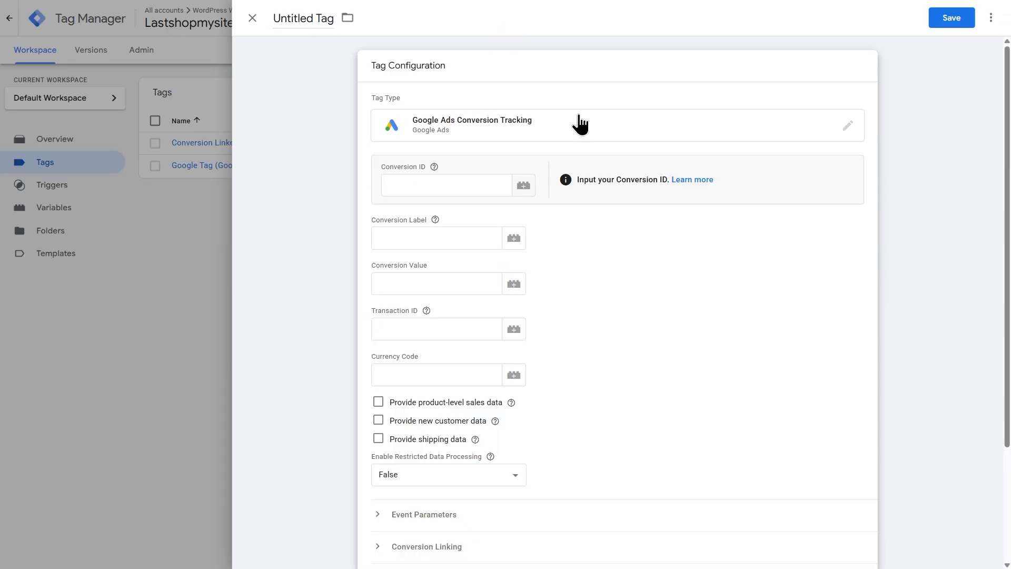
click(464, 187)
click(474, 239)
key(ctrl+Tab)
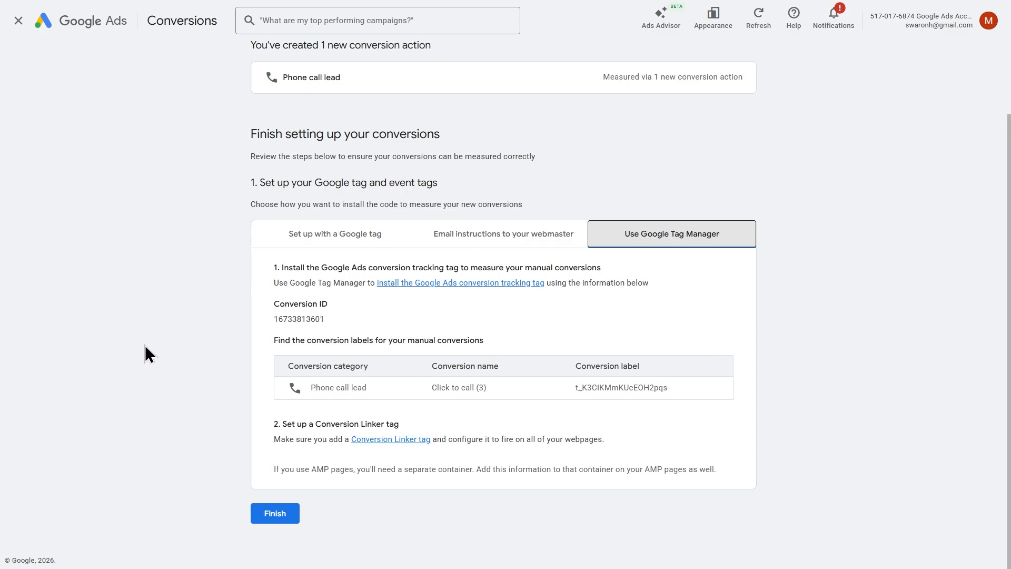
double_click(309, 319)
key(ctrl+c)
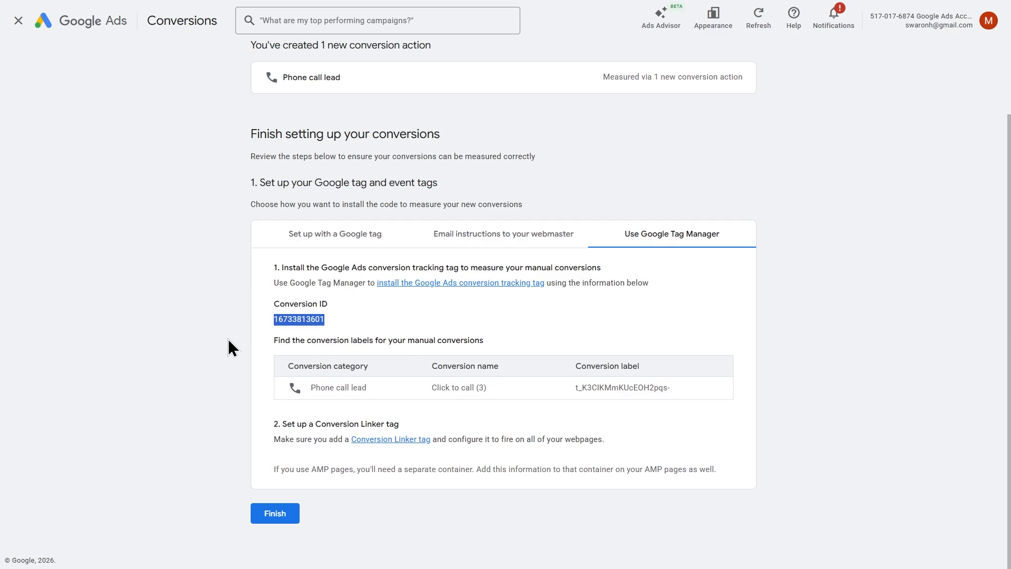
key(ctrl+Tab)
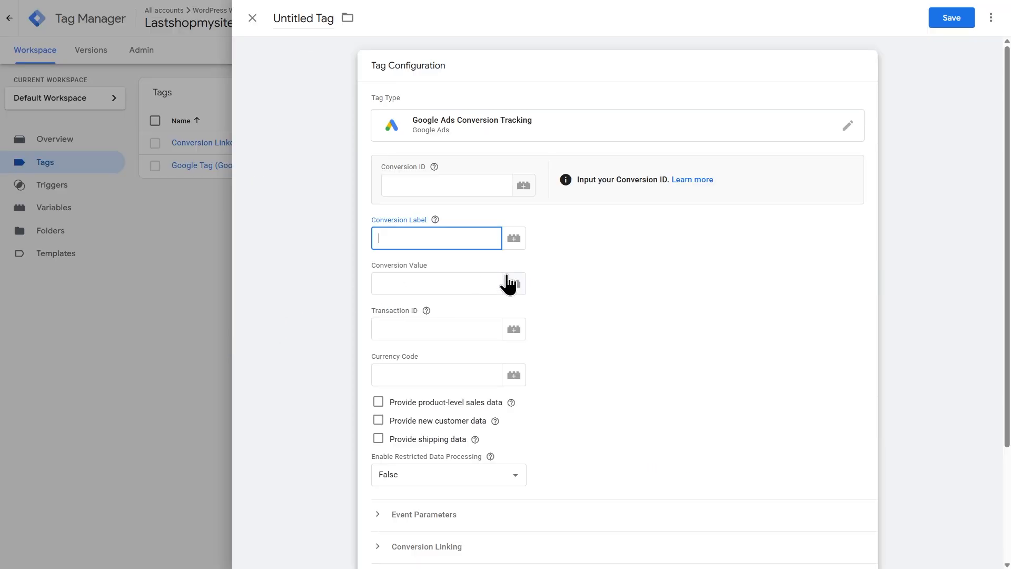
key(shift+Tab)
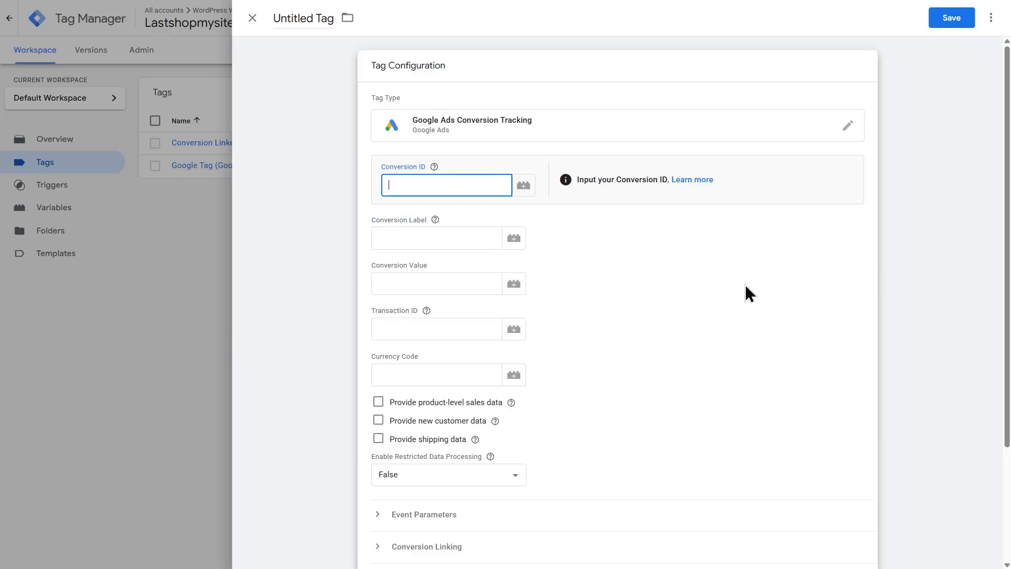
key(ctrl+v)
Copy the conversion label of Click to call (3) from Google Ads into the tag's Conversion Label in Google Tag Manager
key(ctrl+shift+Tab)
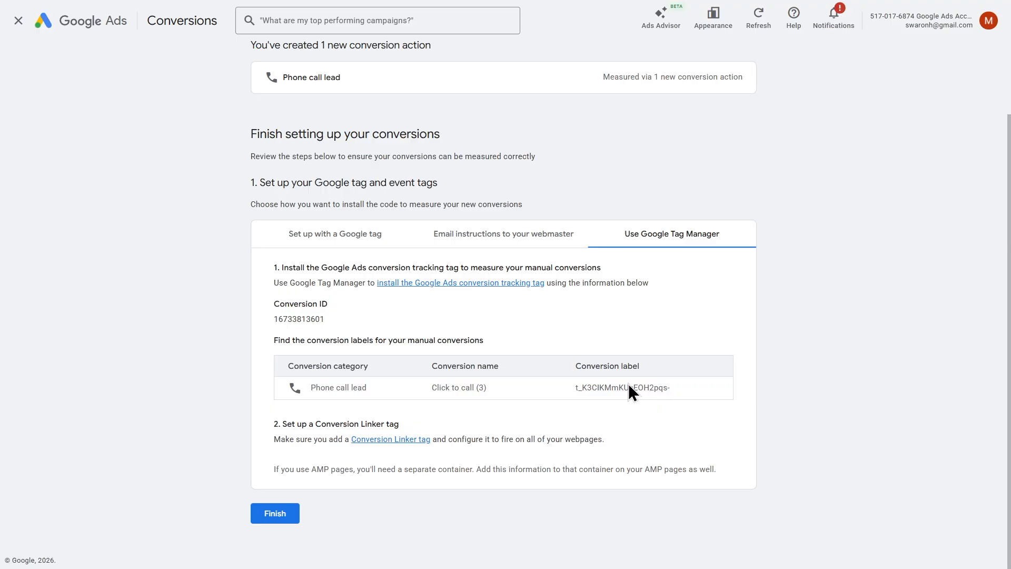
triple_click(627, 384)
key(ctrl+c)
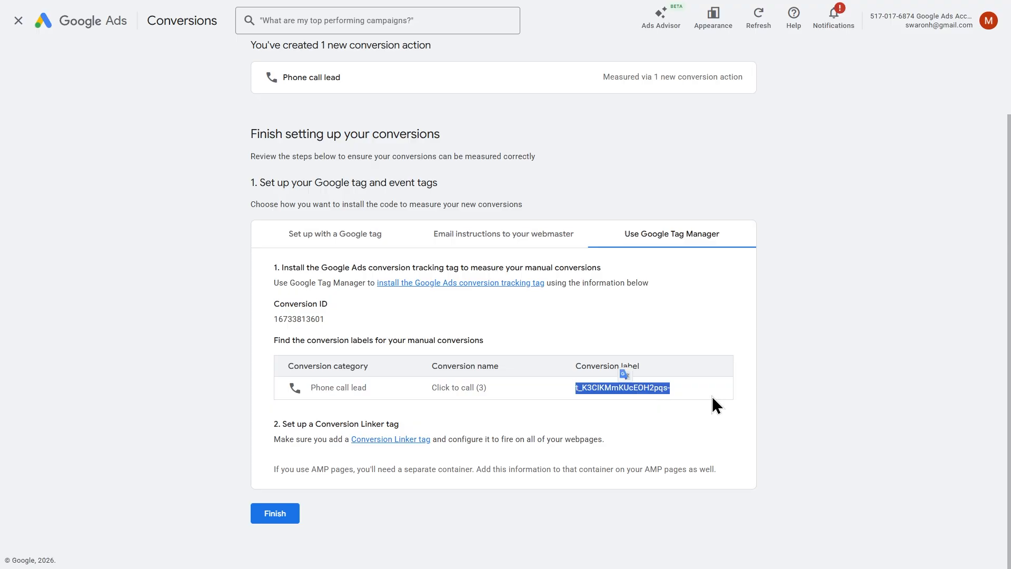
key(ctrl+Tab)
click(443, 240)
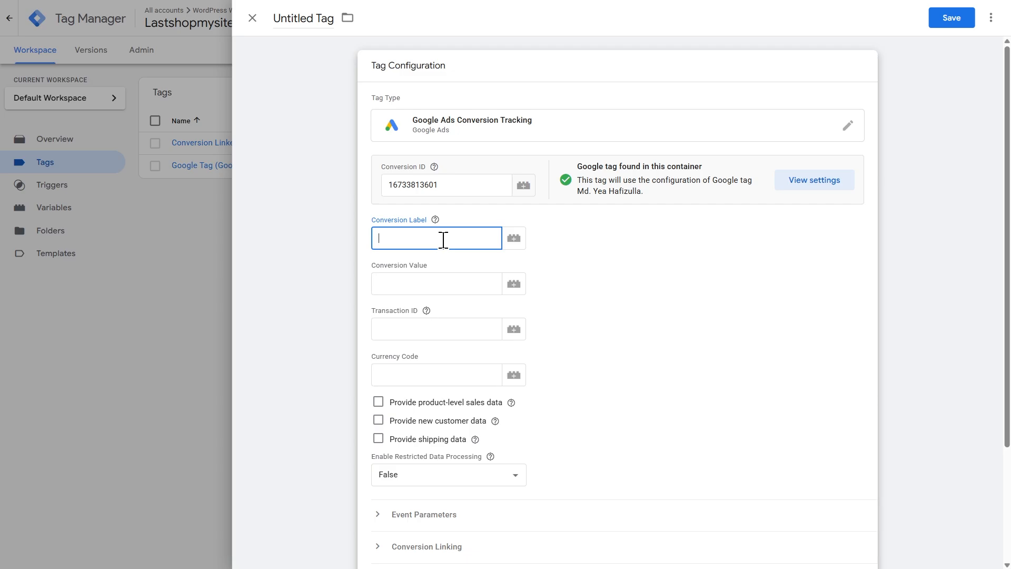
key(ctrl+v)
Name and save the tag as "Click to Call Conversion Tag (Google Ads)", and publish the workspace changes
click(324, 62)
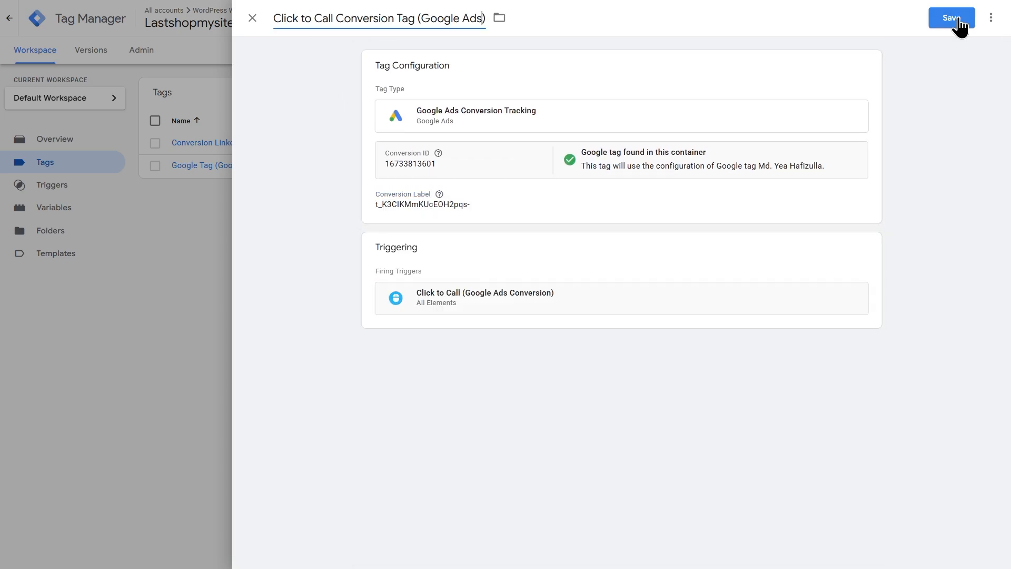
click(959, 19)
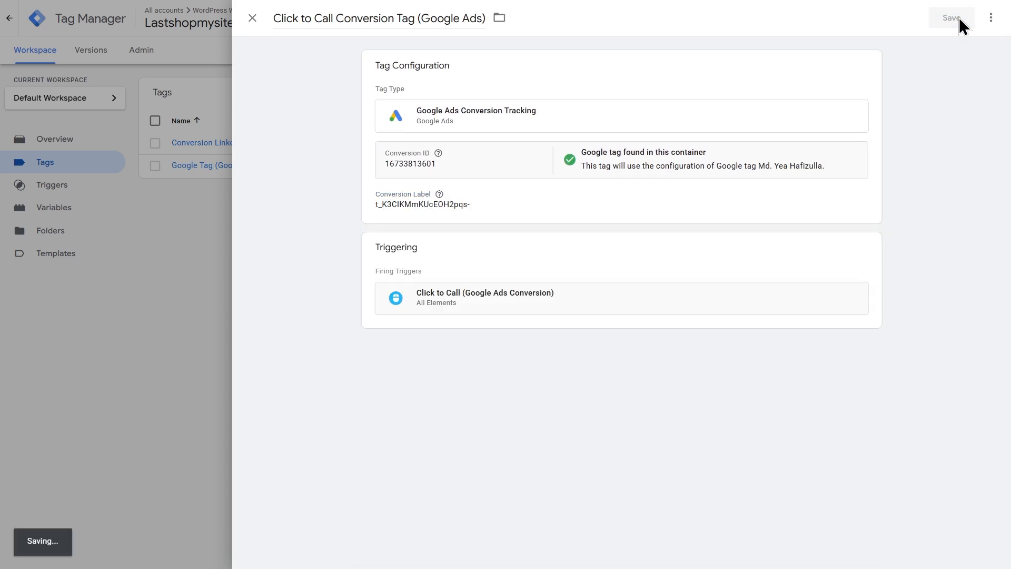
click(966, 49)
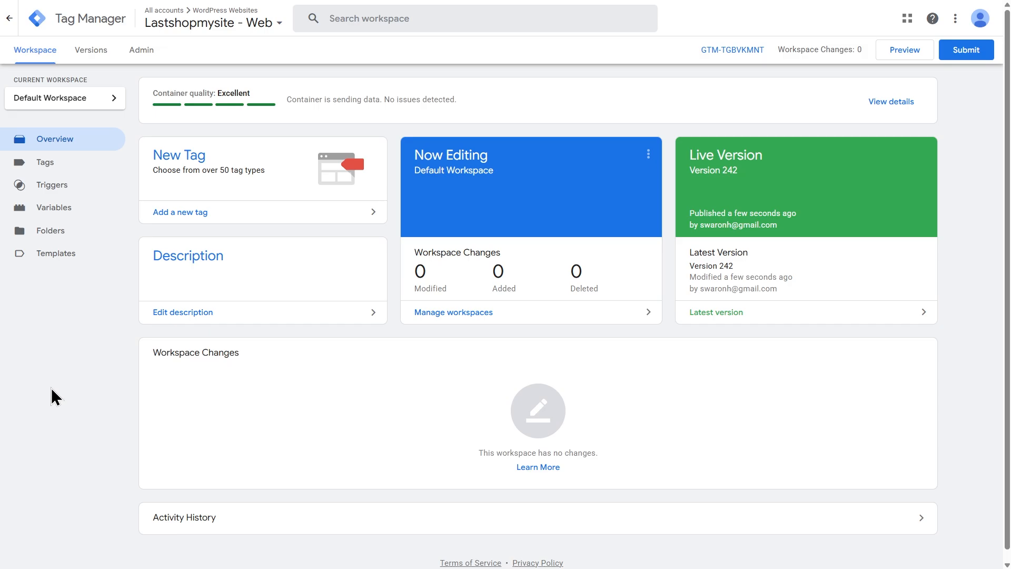